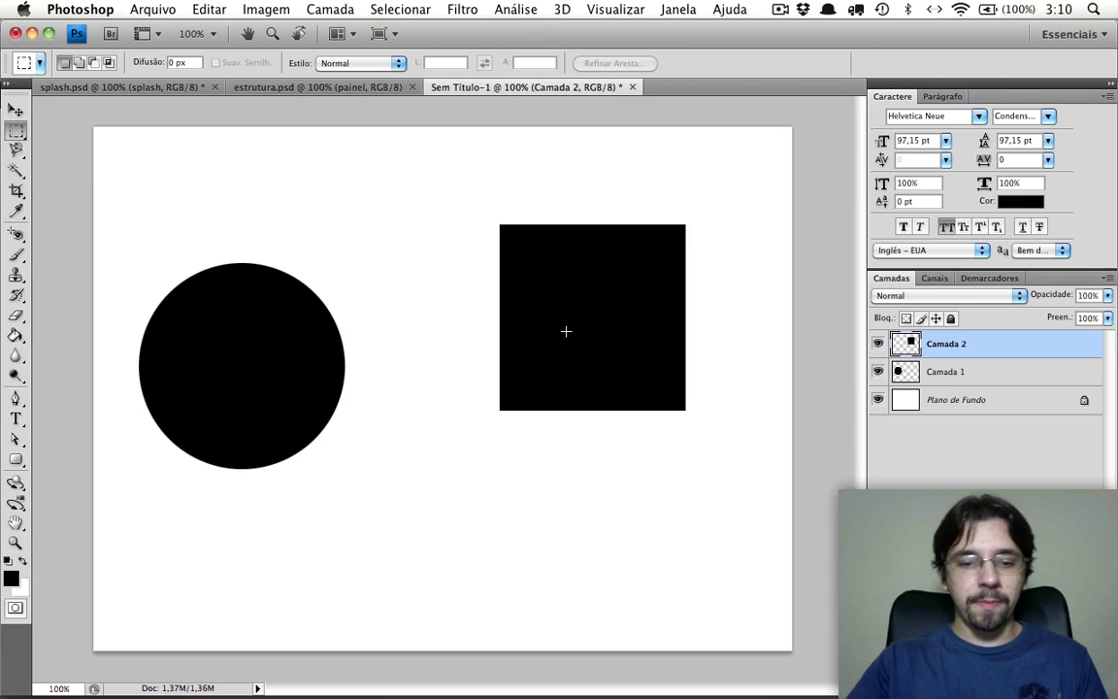
- Switch to Chrome and search Google Images for "poster filme de ação"
key(super+Tab)
key(super+Tab)
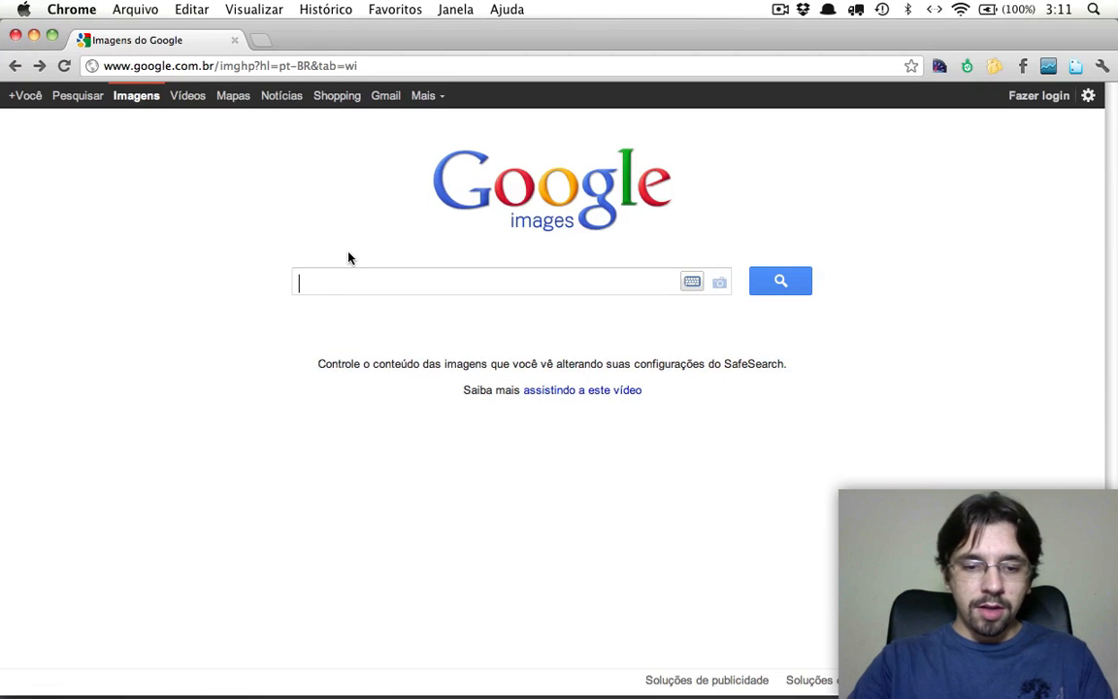
text(poster filme de ação)
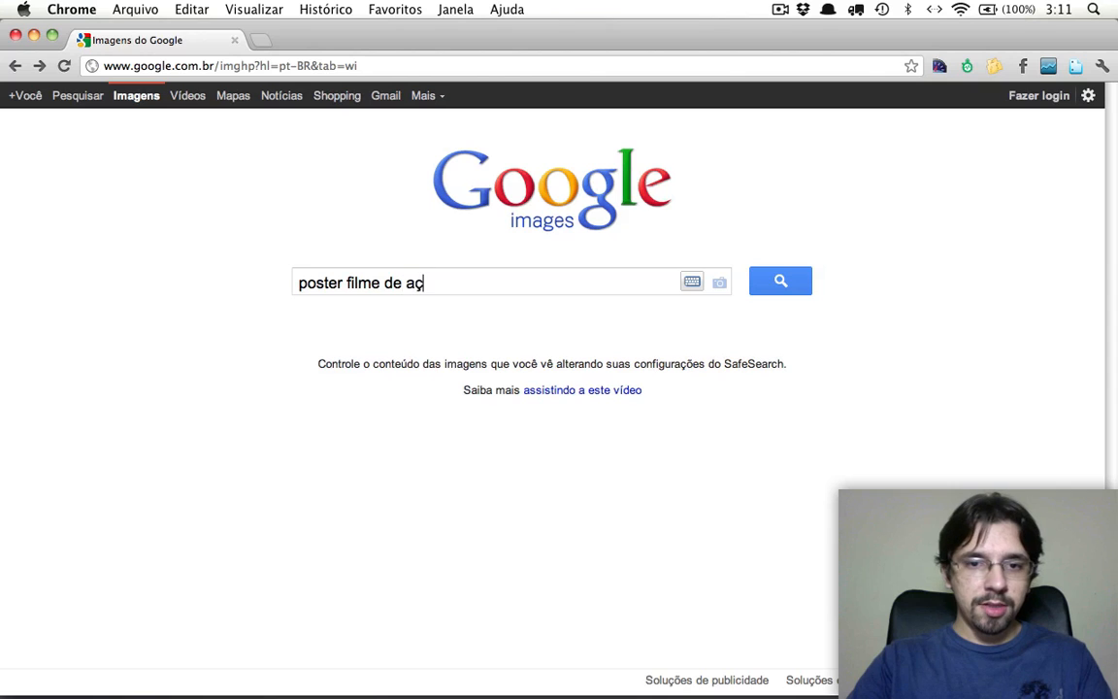
key(Return)
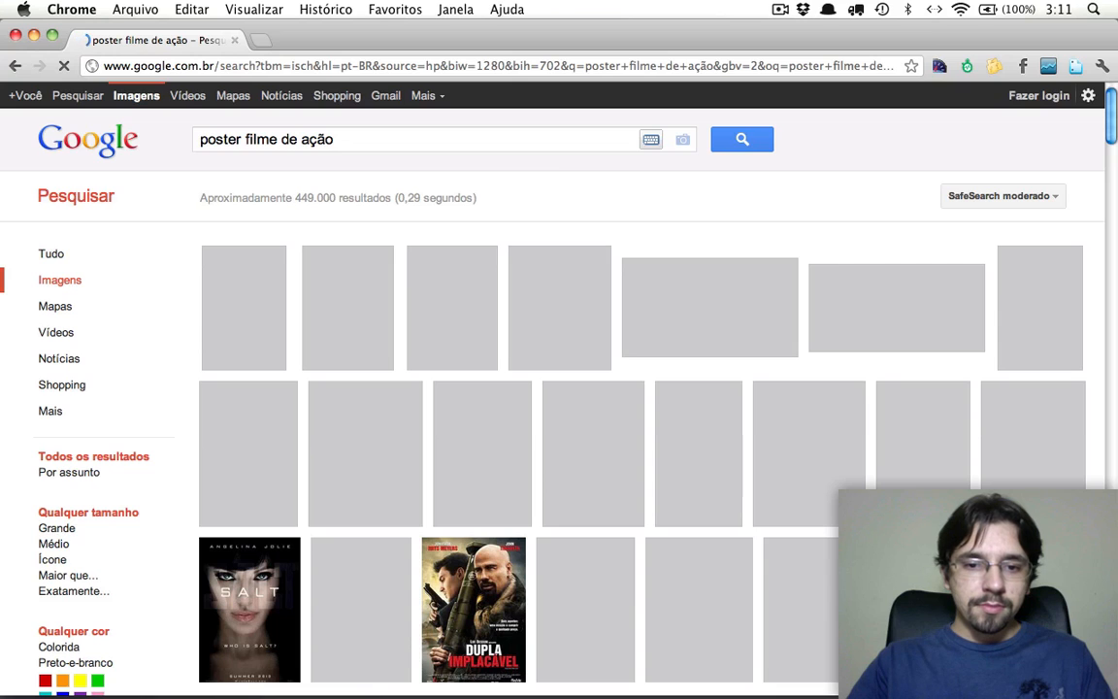
- Open the Dupla Implacável poster and both Fúria de Titãs posters from the results in separate new tabs
super+click(472, 581)
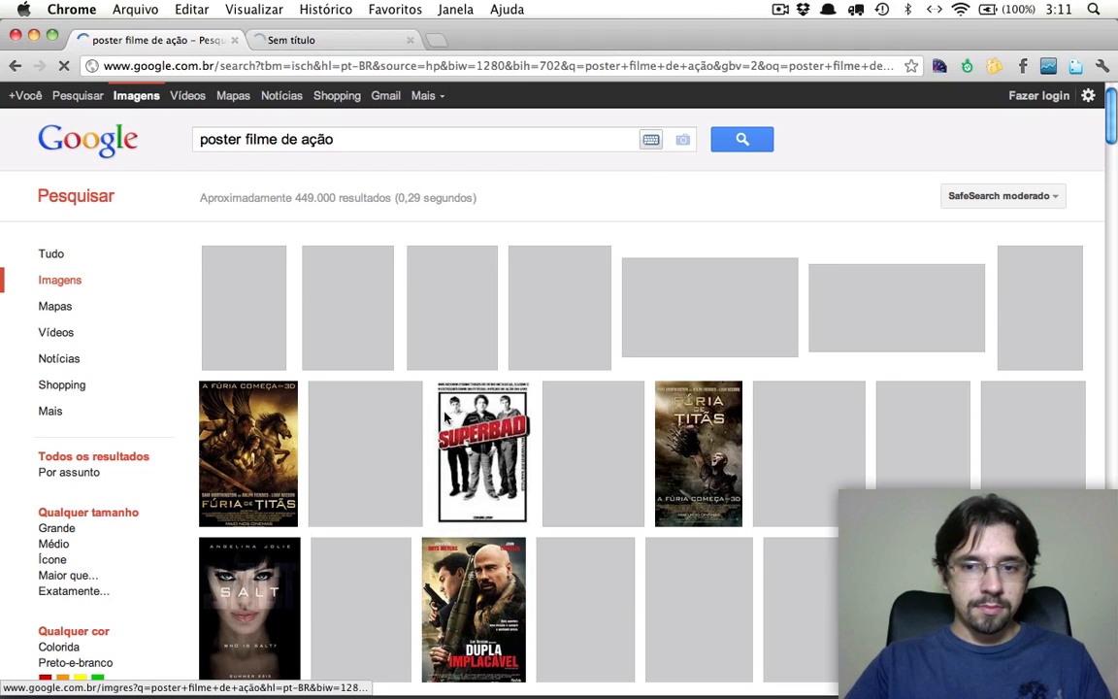
super+click(696, 442)
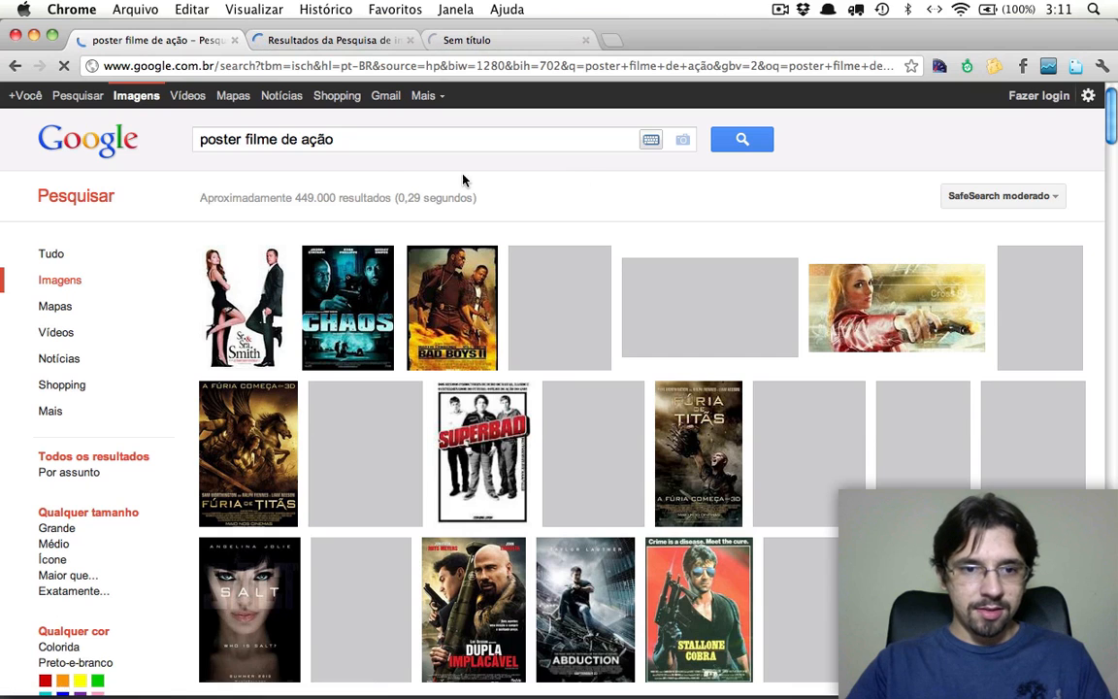
super+click(260, 430)
- Copy the Dupla Implacável poster, paste it into the untitled Photoshop document above the square layer, and move it toward the circle
key(ctrl+Tab)
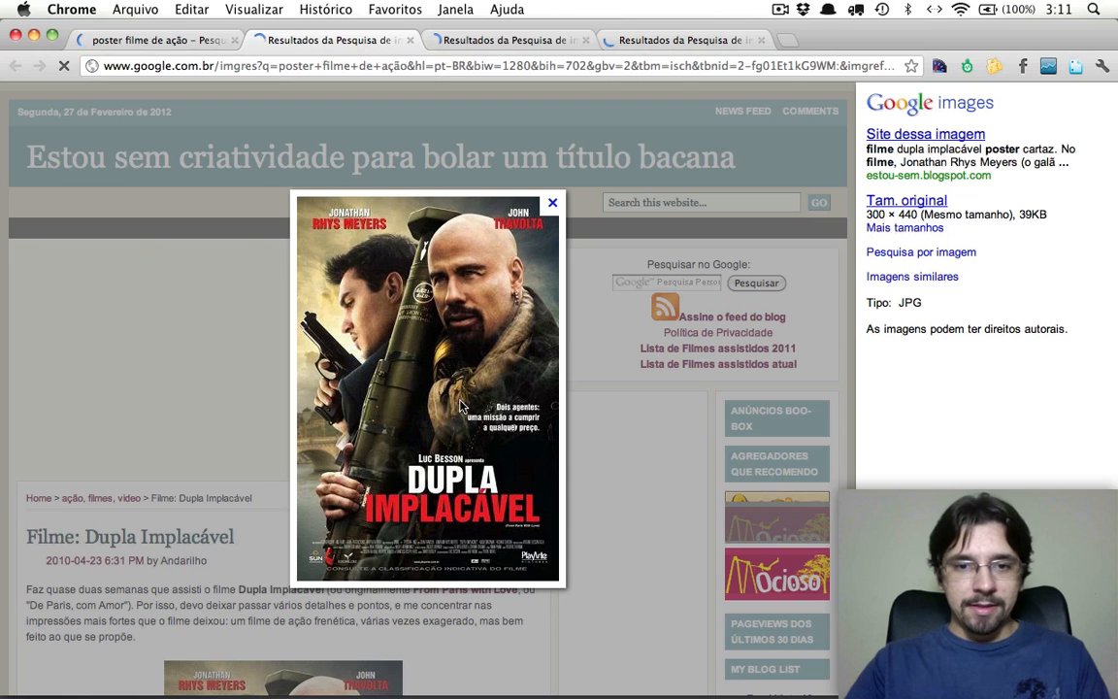
right_click(411, 362)
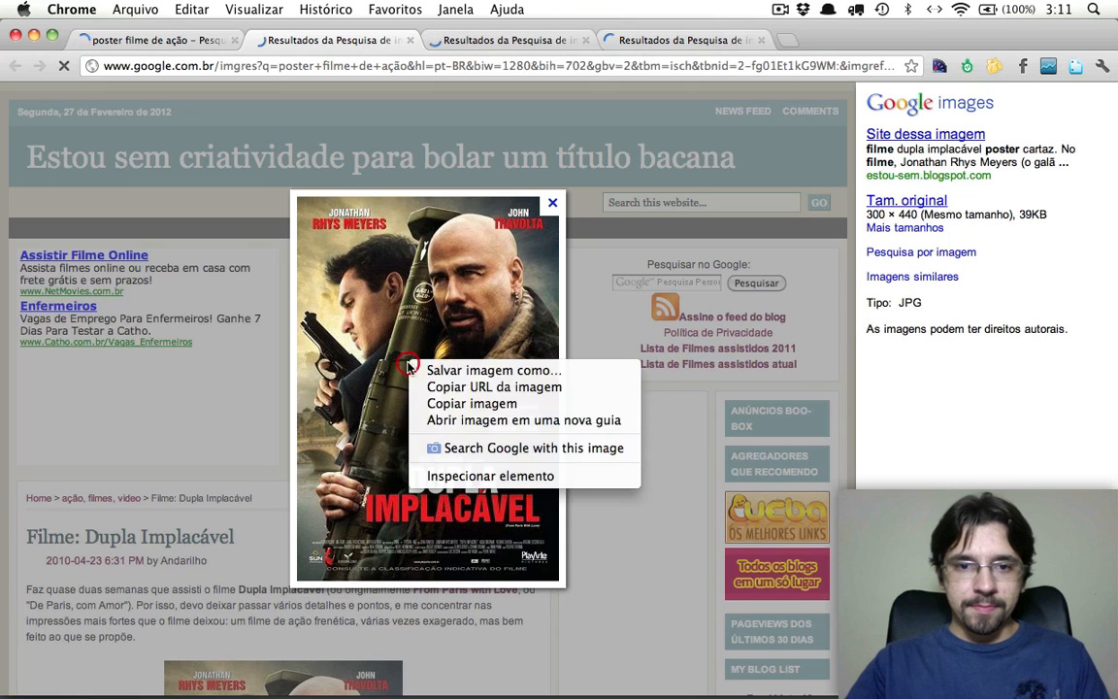
click(493, 404)
key(super+Tab)
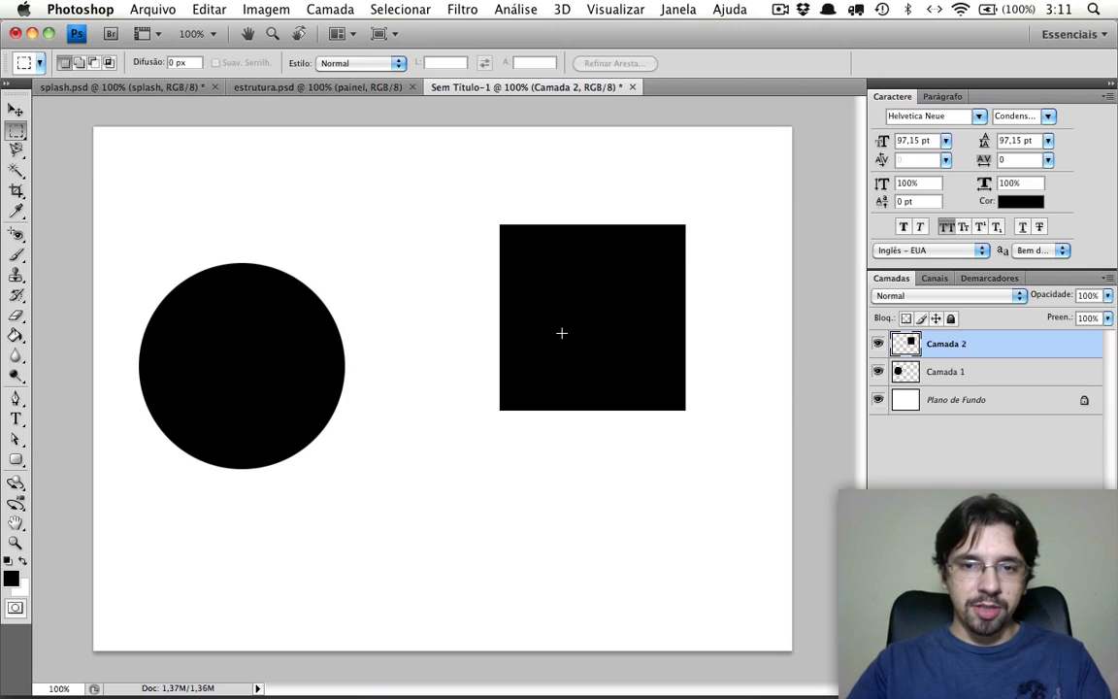
key(super+v)
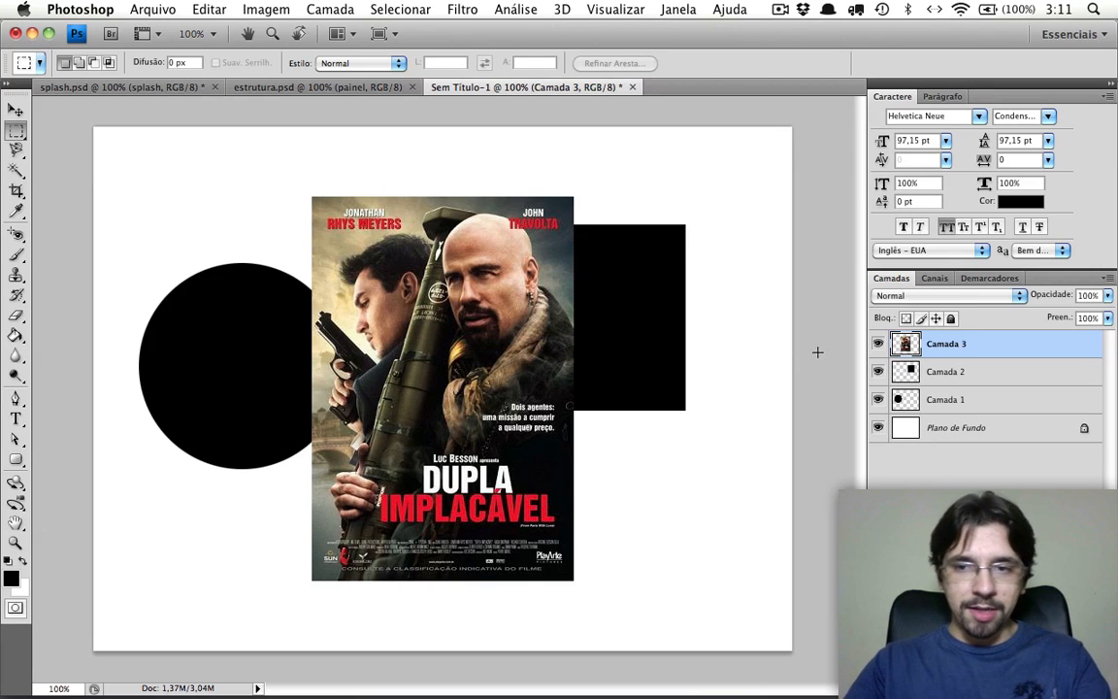
drag(475, 345, 346, 360)
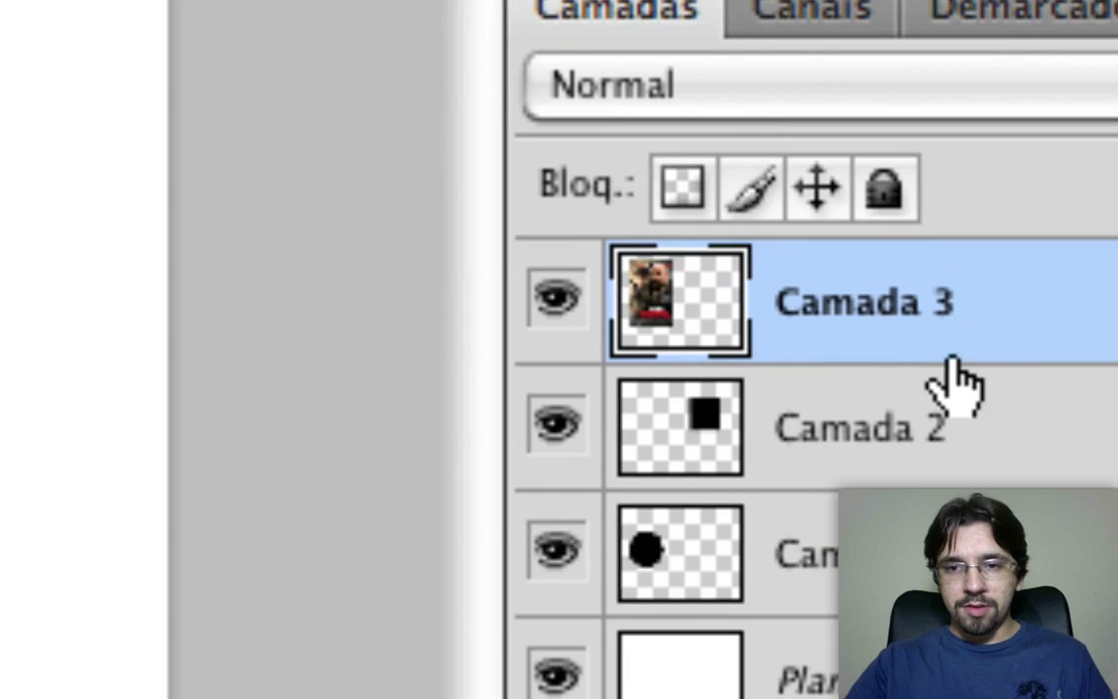
- Clip the poster layer Camada 3 to the square layer Camada 2 and reposition the poster so its faces fill the square
alt+click(830, 369)
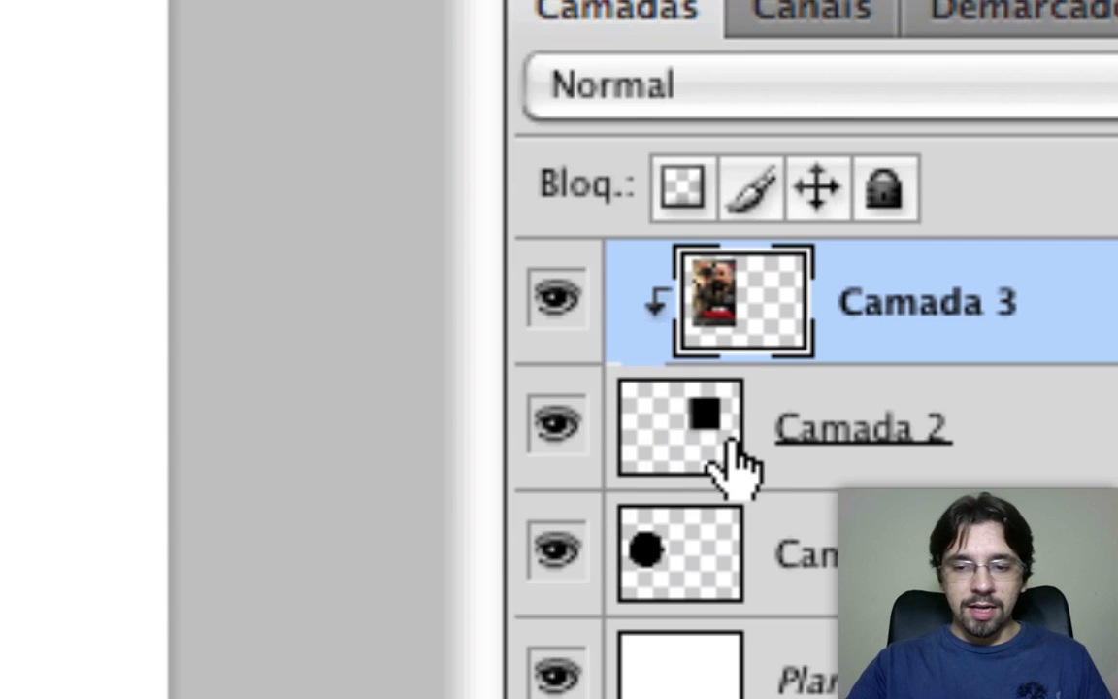
drag(728, 447, 730, 449)
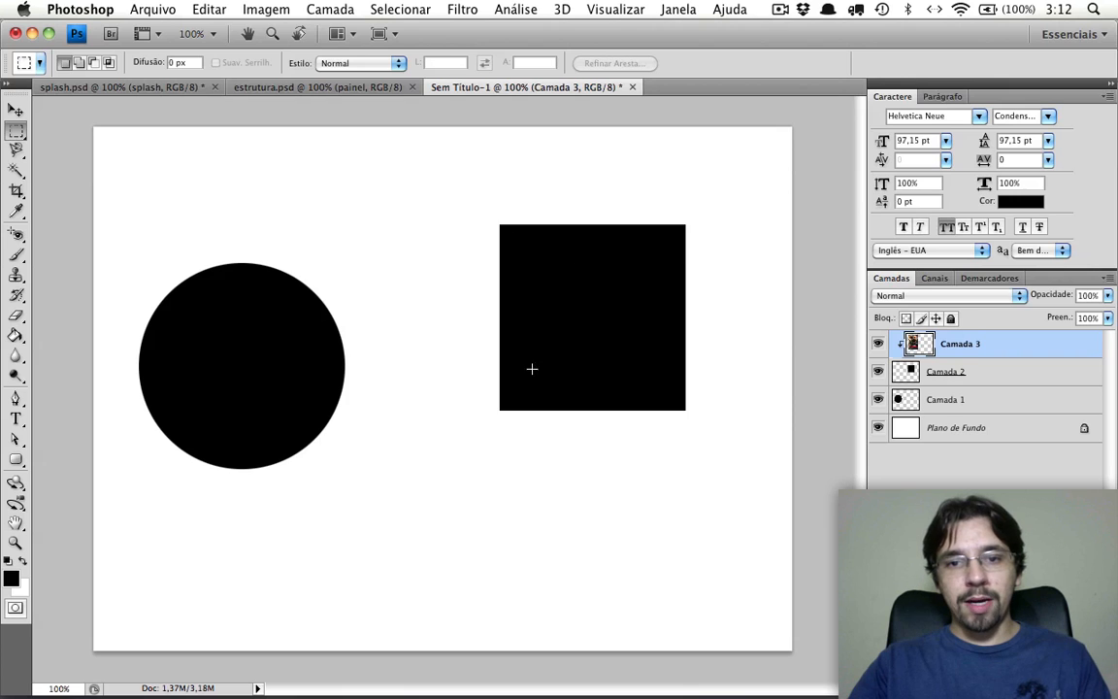
drag(287, 391, 607, 436)
mouse_move(610, 322)
mouse_down()
mouse_move(607, 370)
mouse_move(645, 407)
mouse_move(630, 366)
mouse_up()
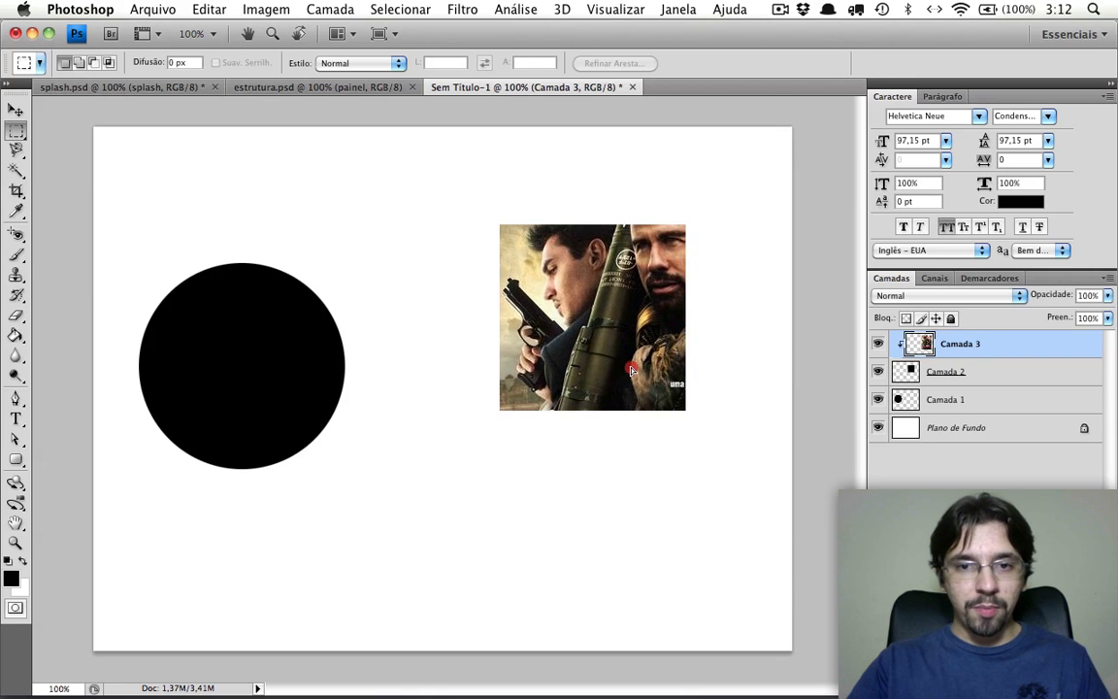
mouse_move(629, 439)
mouse_down()
mouse_move(602, 467)
mouse_move(603, 447)
mouse_up()
- Release and recreate the clipping mask of Camada 3 on the square layer several times to compare the clipped and unclipped poster
key(super+alt+g)
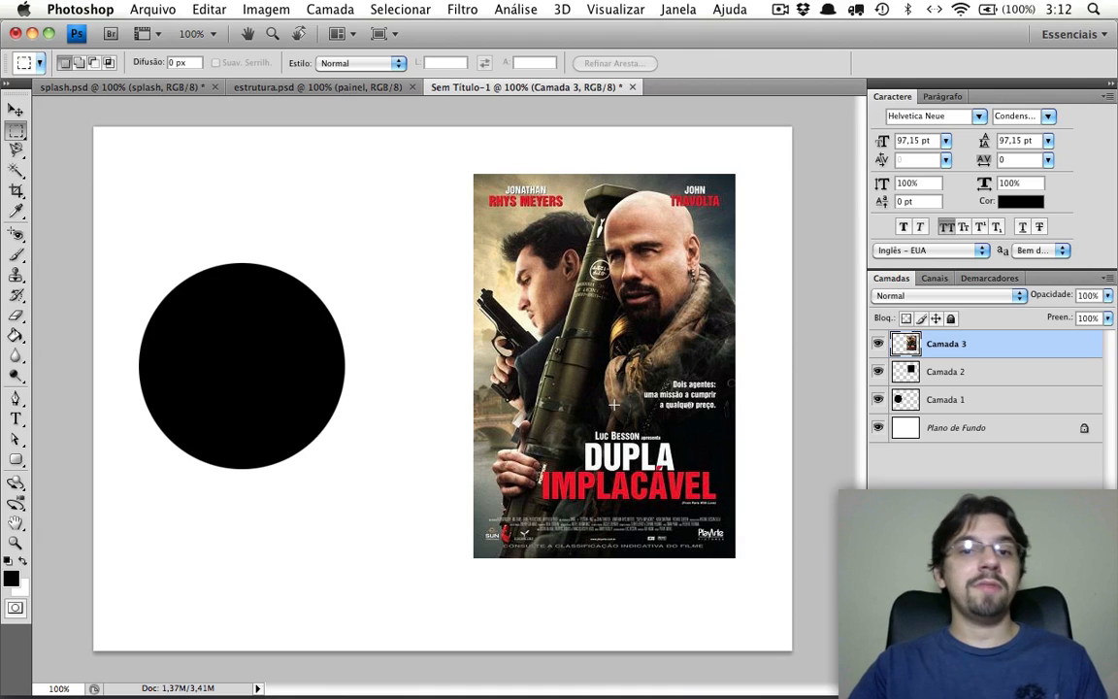
key(super+alt+g)
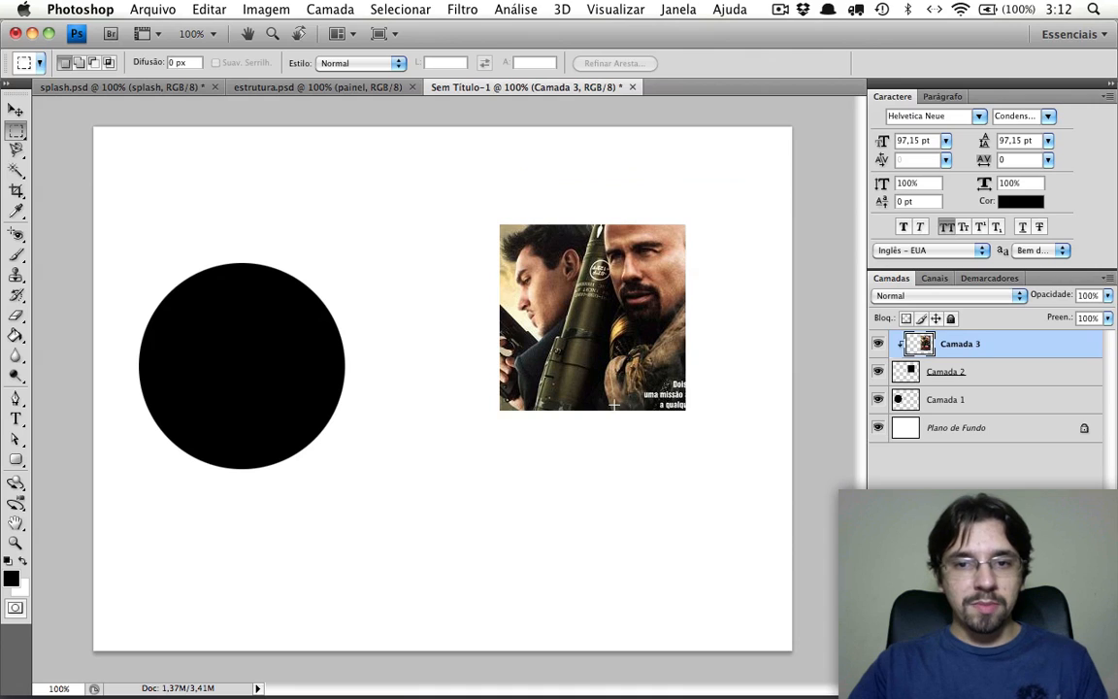
key(super+alt+g)
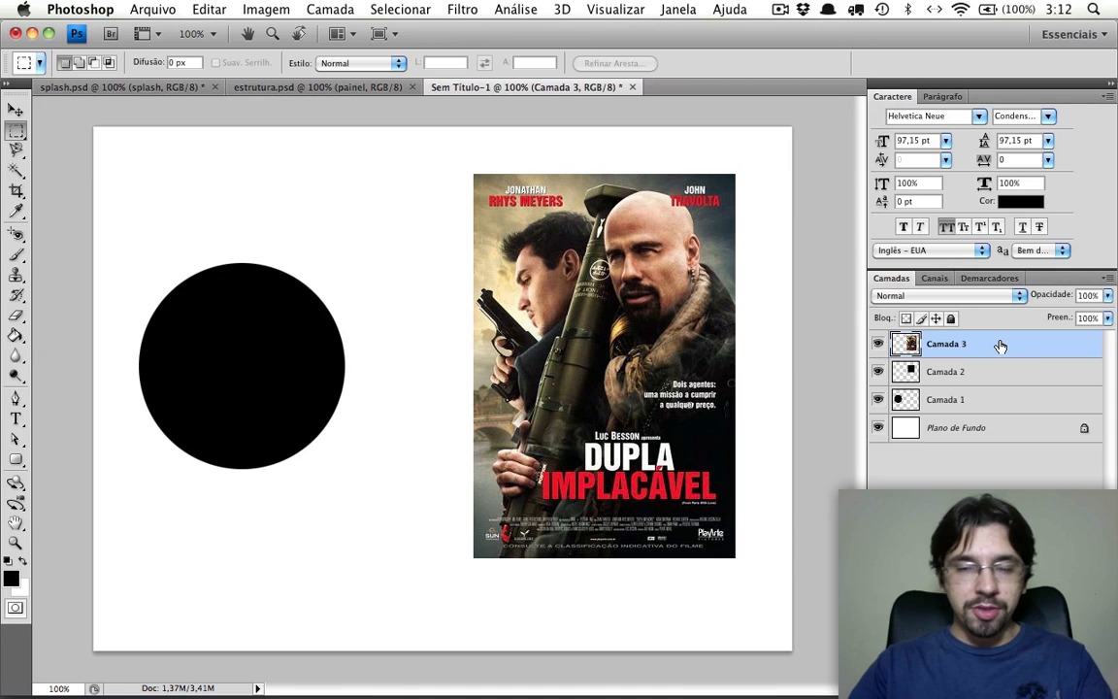
right_click(899, 309)
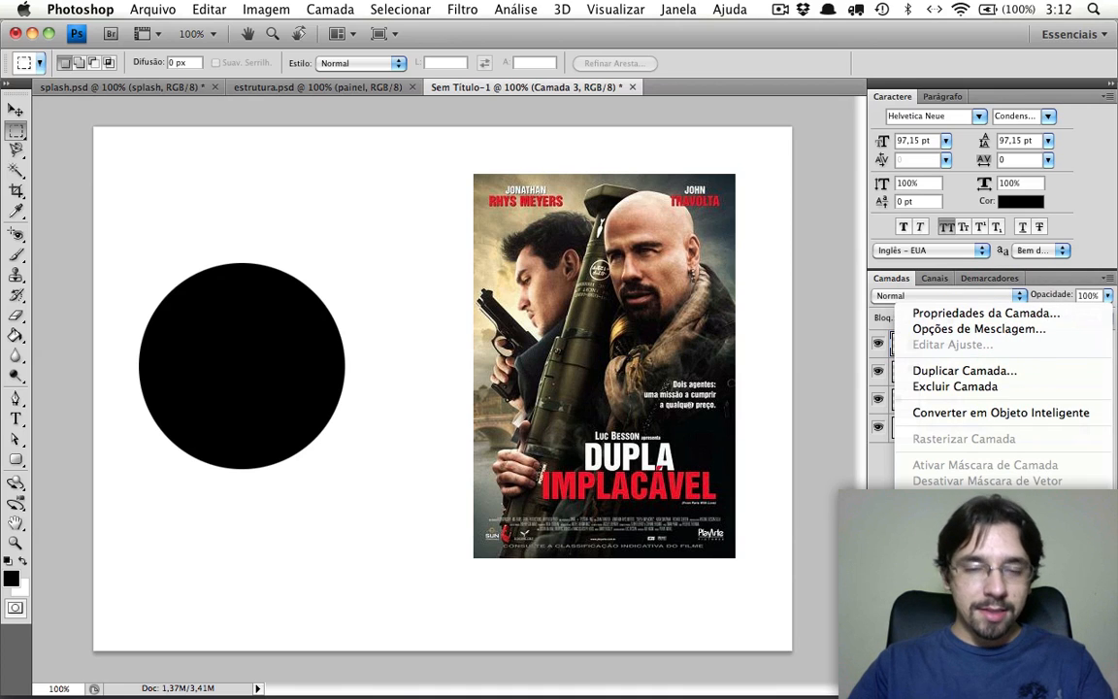
click(970, 496)
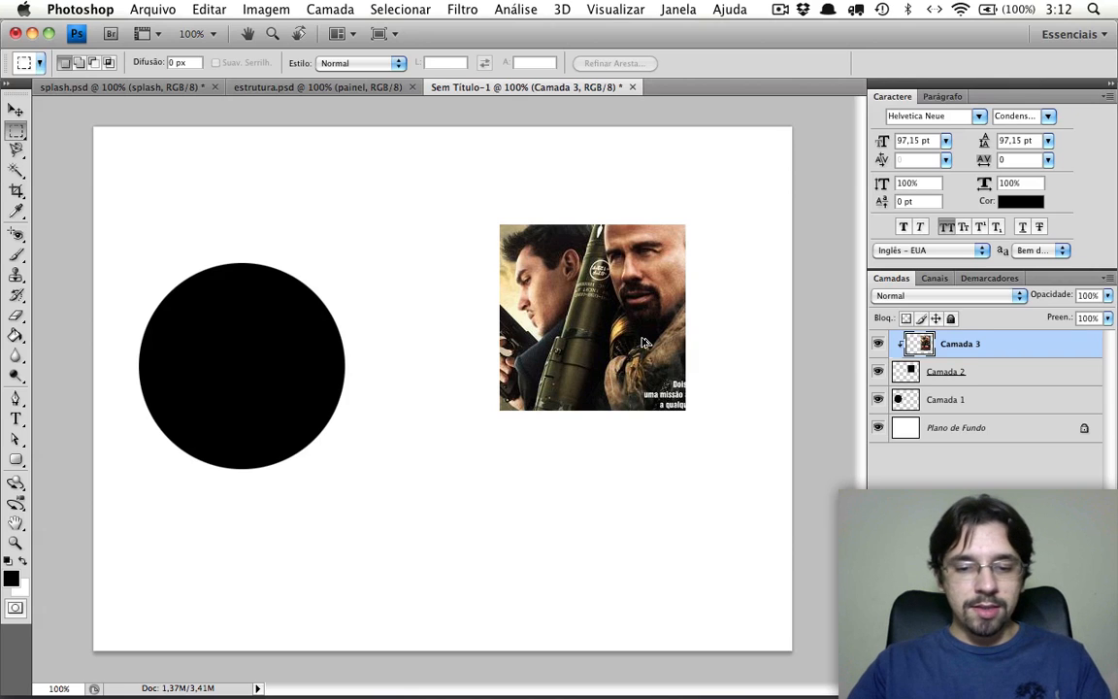
key(super+alt+g)
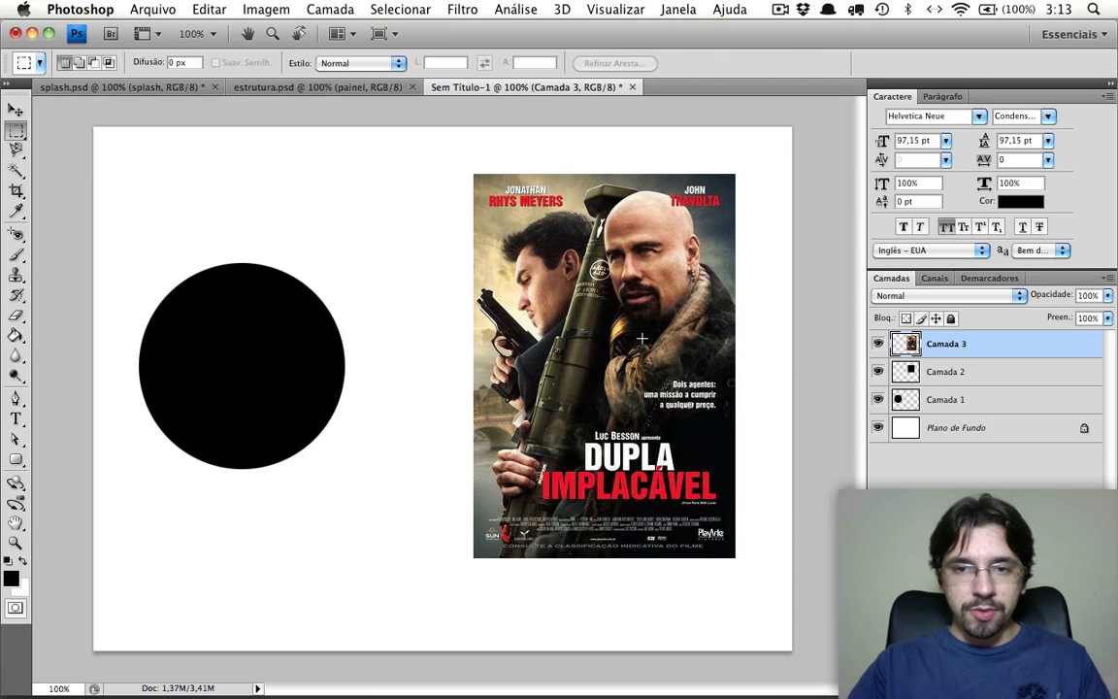
key(super+alt+g)
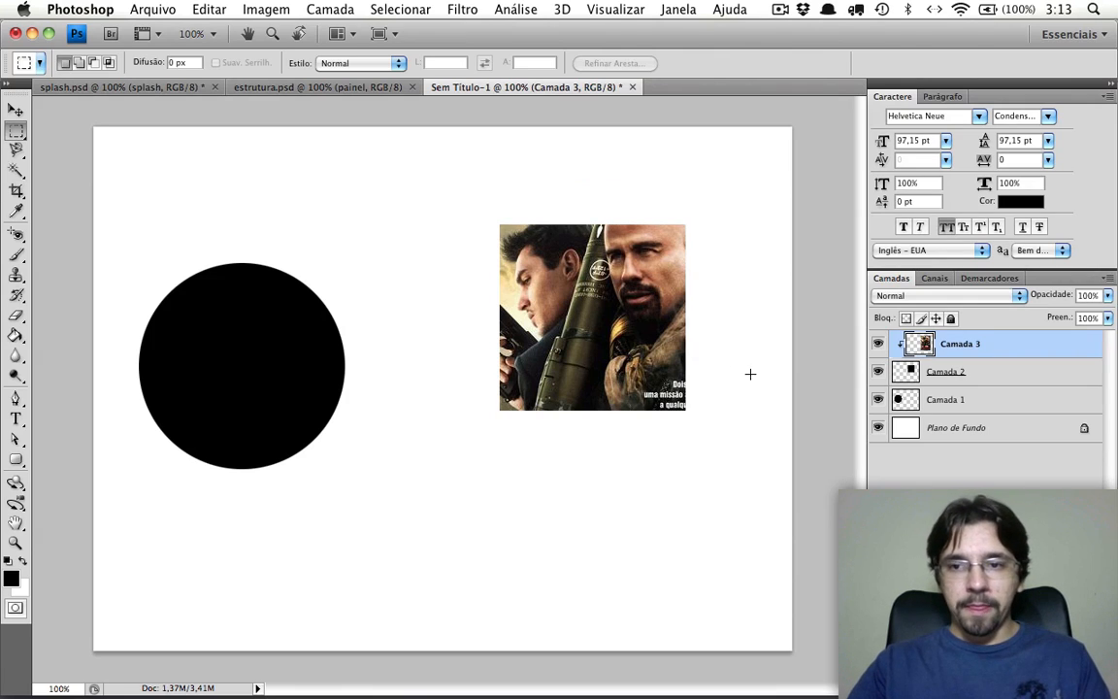
- Copy the Fúria de Titãs poster with the warrior from Chrome and paste it directly above the circle layer Camada 1 in Photoshop
key(super+Tab)
key(ctrl+Tab)
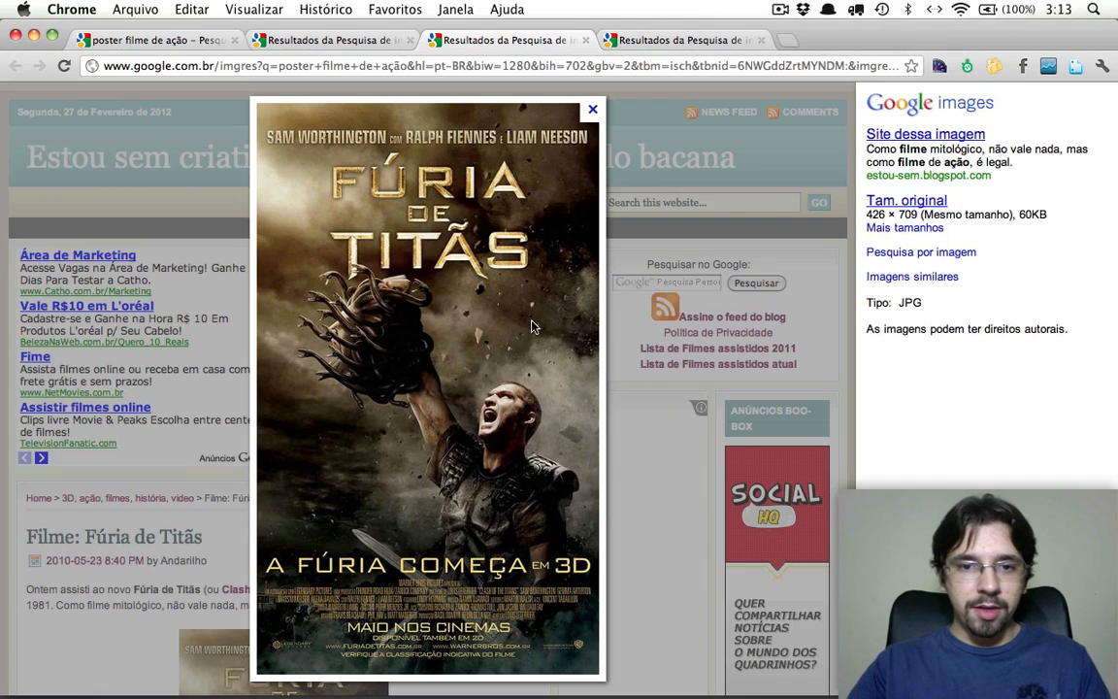
right_click(524, 328)
click(575, 368)
key(super+Tab)
super+click(278, 387)
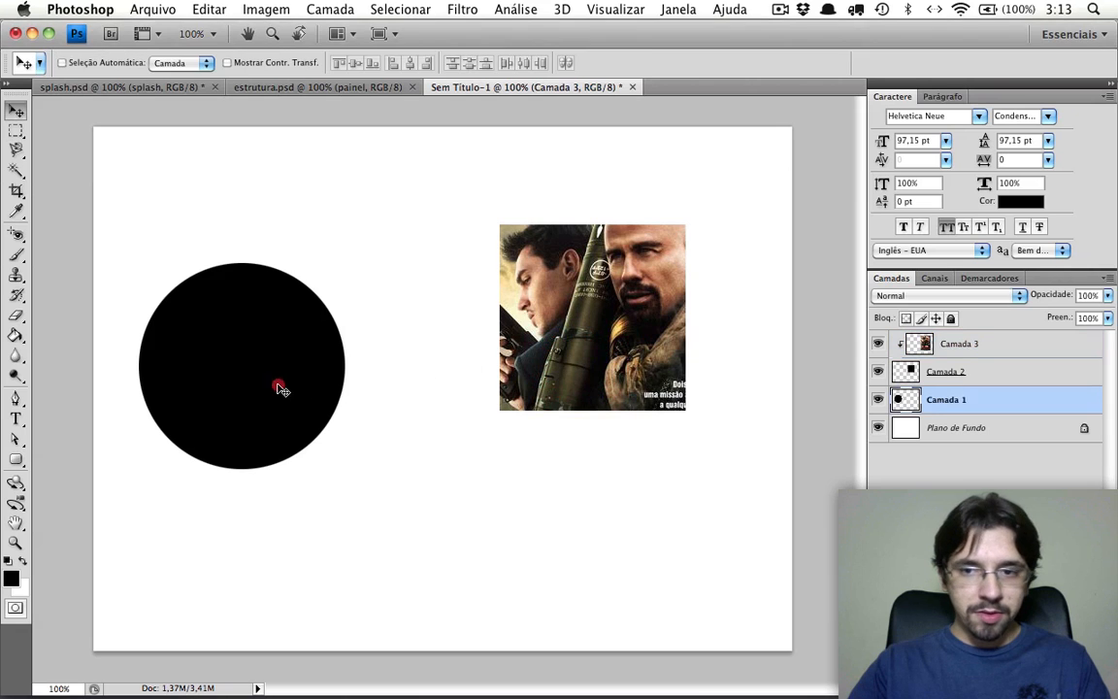
key(super+v)
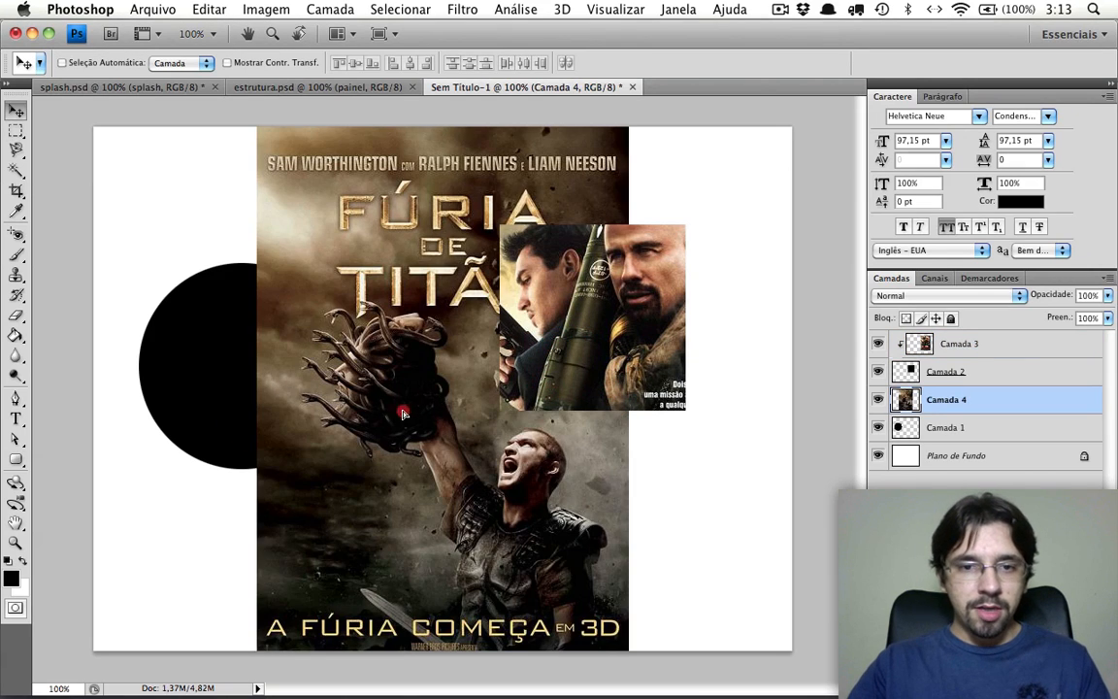
- Place the Fúria de Titãs poster over the circle and clip it to Camada 1, framing the warrior's face inside
drag(404, 414, 223, 254)
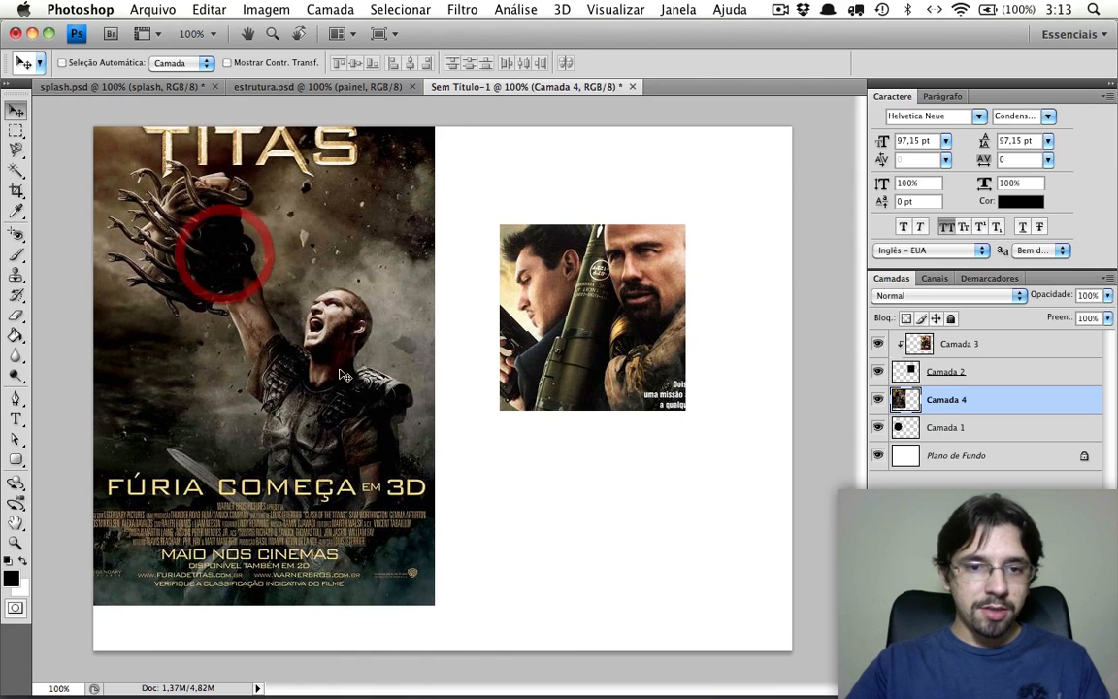
drag(340, 374, 333, 396)
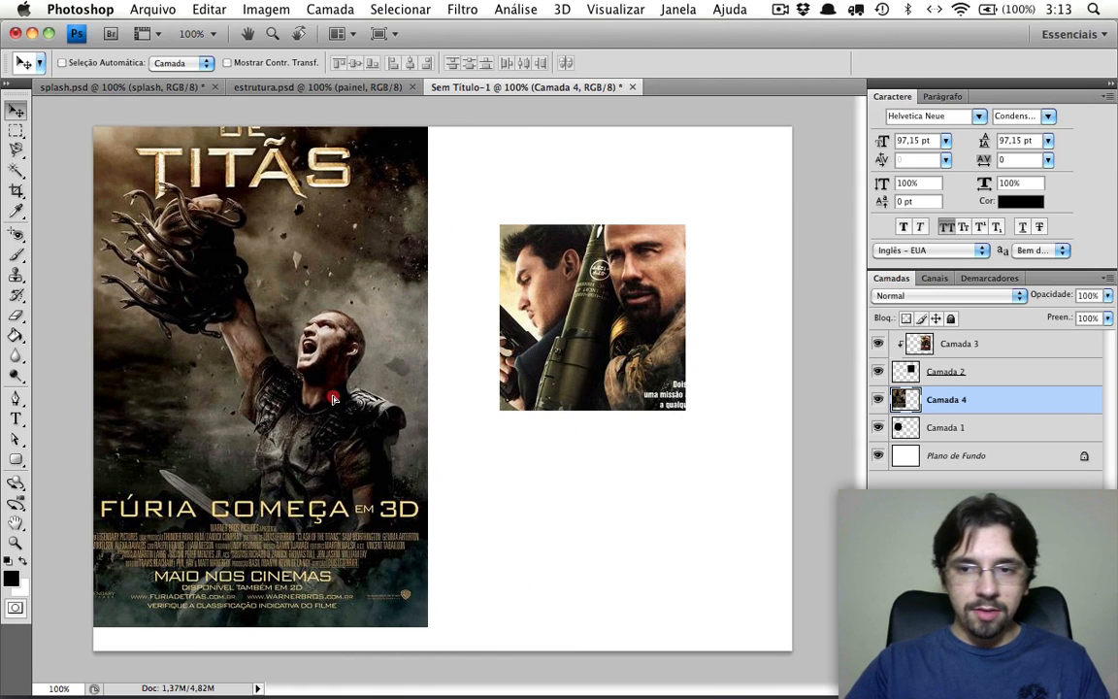
right_click(992, 408)
click(879, 481)
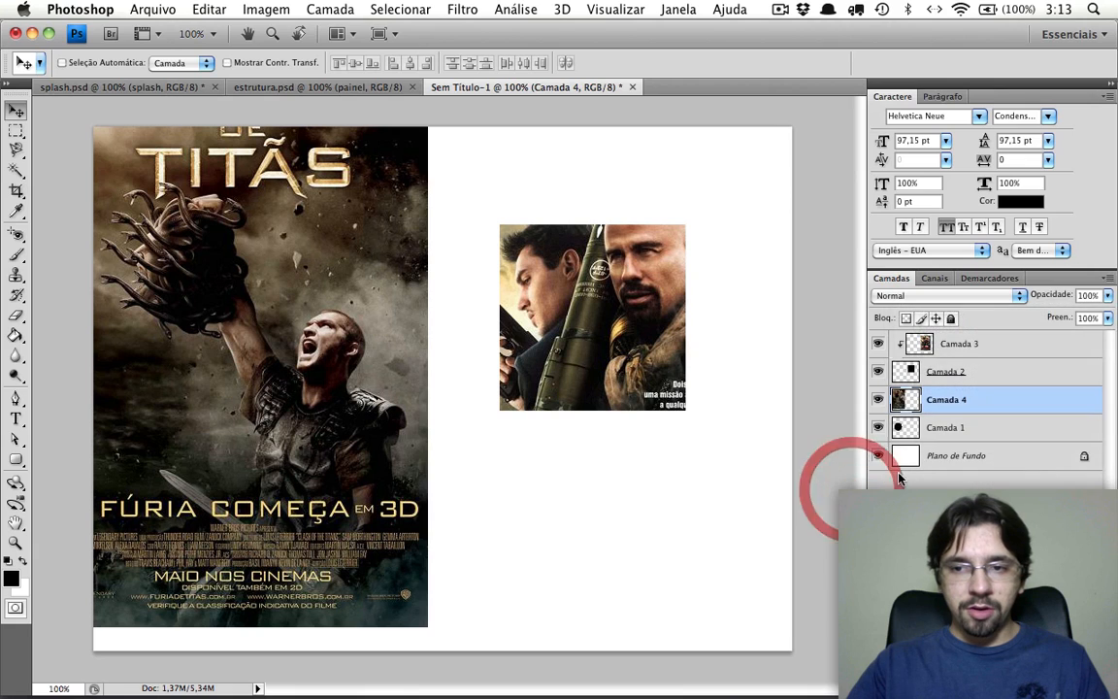
key(super+alt+g)
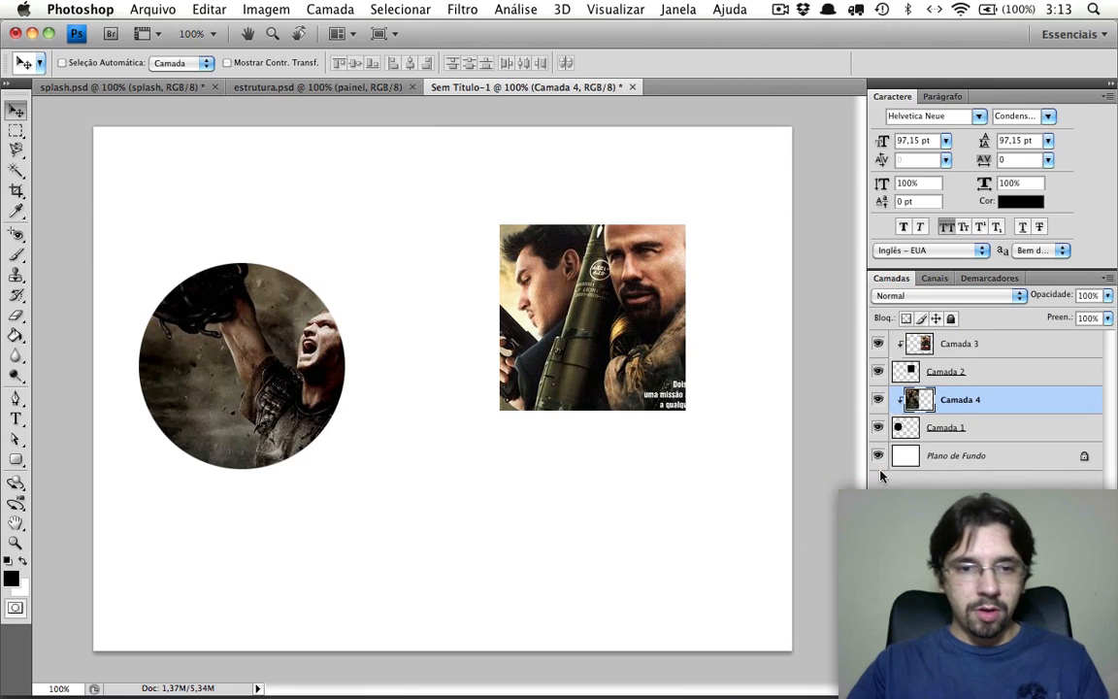
drag(243, 352, 200, 358)
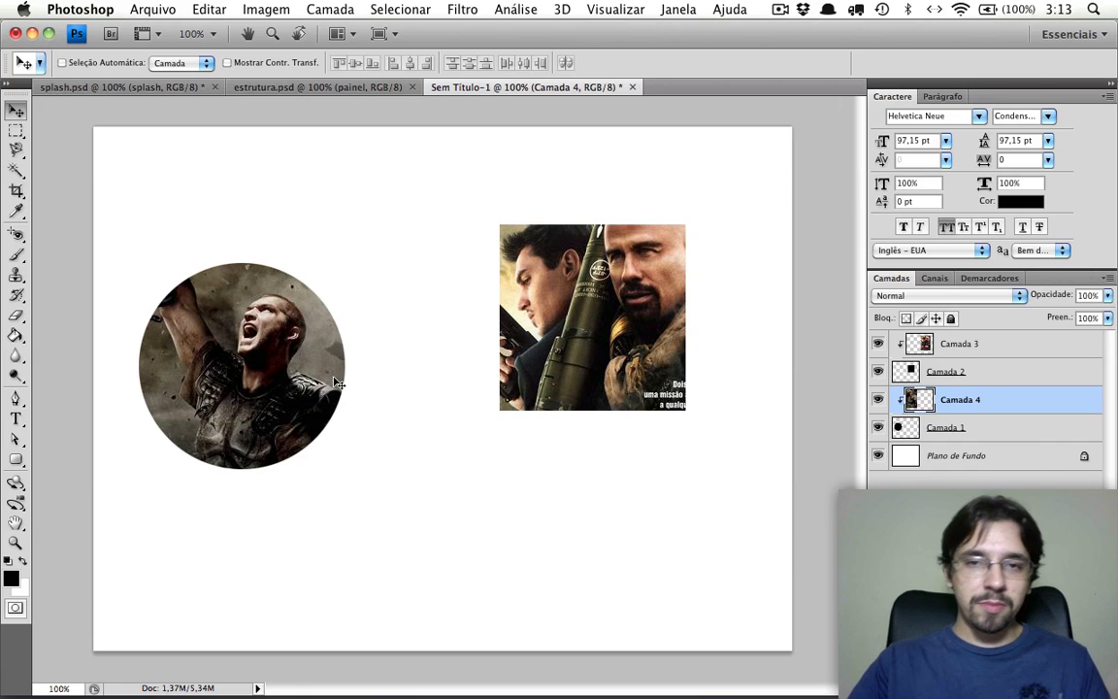
- Bring up the estrutura.psd document, copy the Dupla Implacável poster from its Chrome tab, and return to Photoshop
click(311, 86)
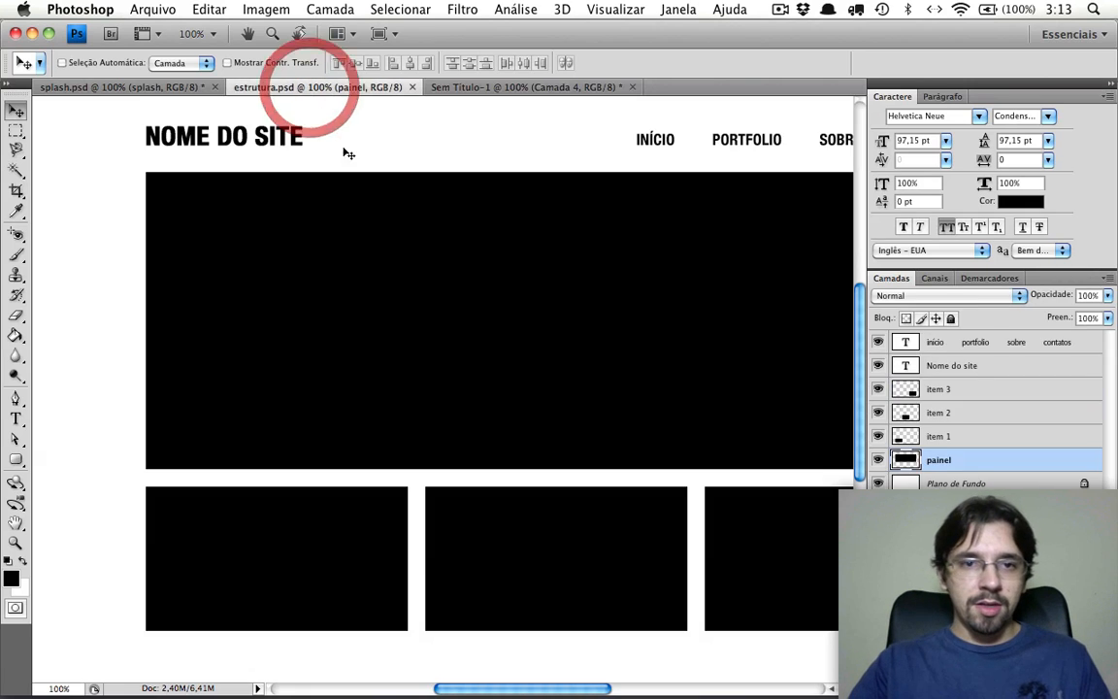
key(Tab)
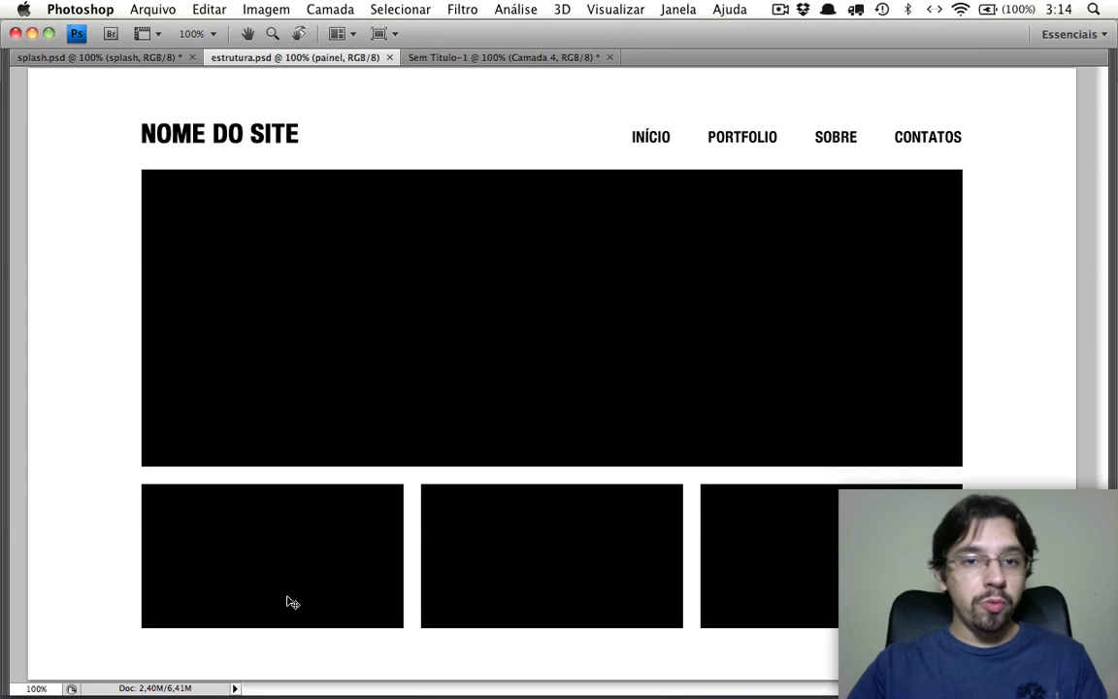
key(super+Tab)
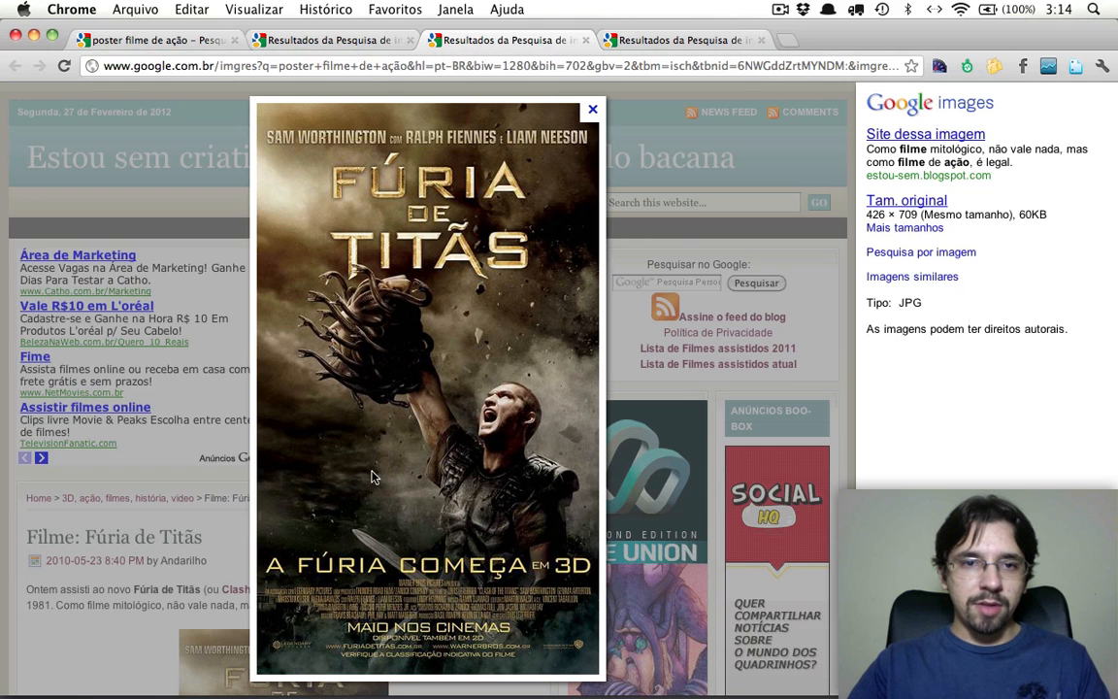
key(super+alt+Left)
right_click(416, 300)
click(493, 346)
key(super+Tab)
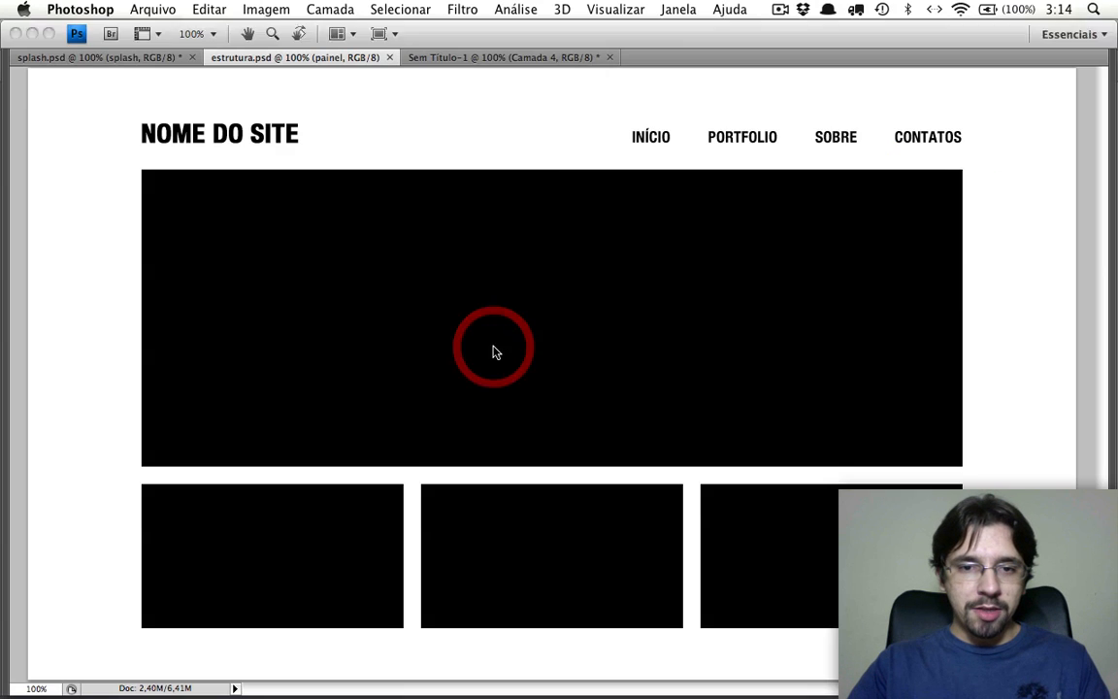
- Paste the Dupla Implacável poster above the item 1 layer, position it over the first small block, and clip it to item 1
key(Tab)
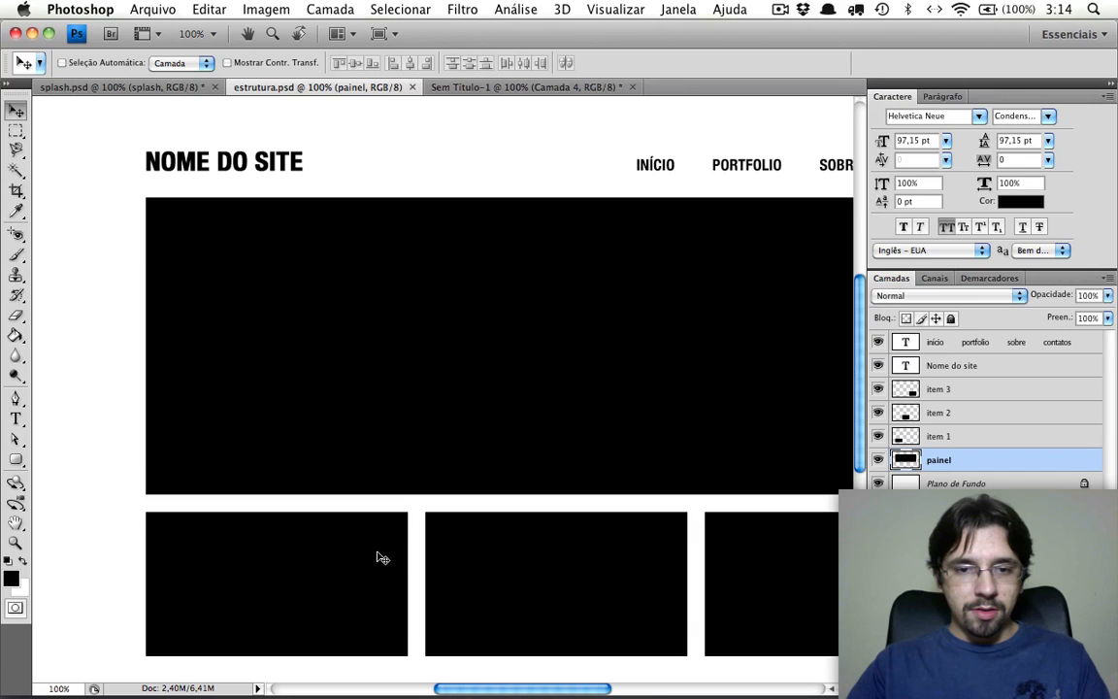
scroll(641, 461, down, 2)
click(939, 438)
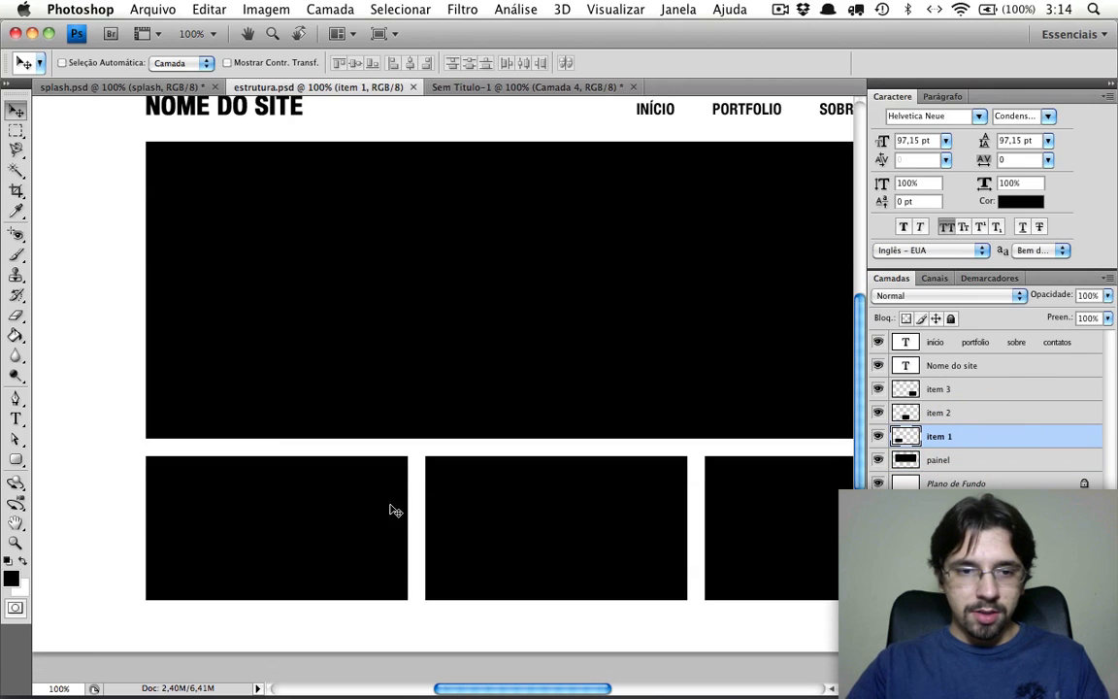
key(super+v)
drag(486, 345, 336, 533)
key(super+alt+g)
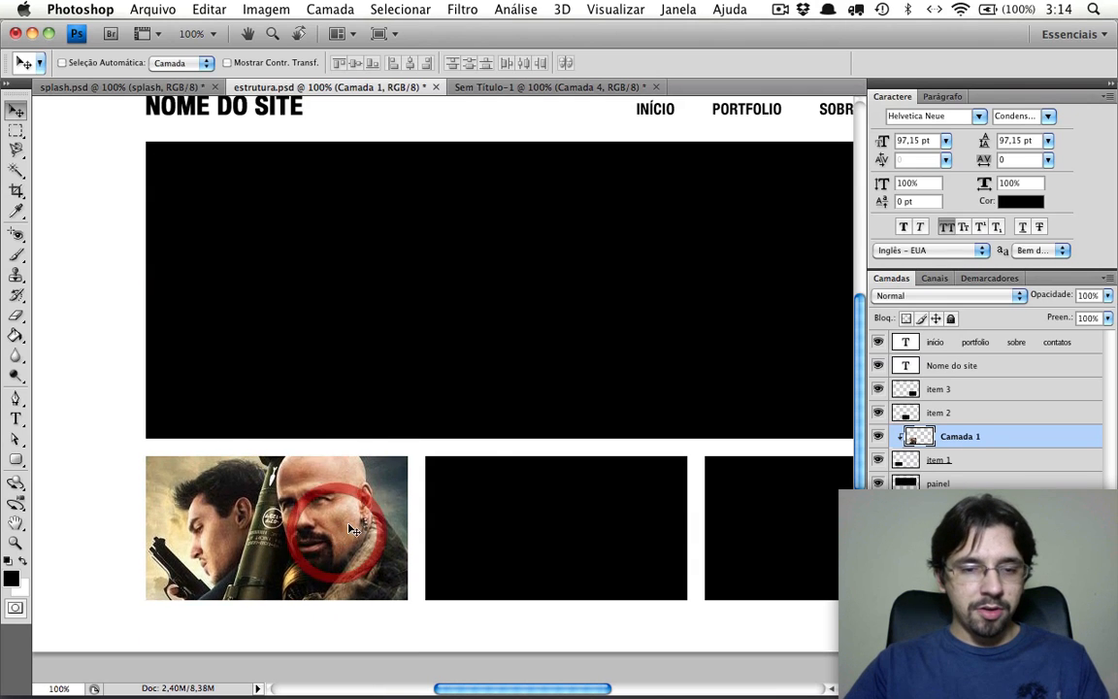
- Copy the Fúria de Titãs poster with the warrior from its Chrome tab and return to Photoshop
key(super+Tab)
key(ctrl+Tab)
right_click(517, 332)
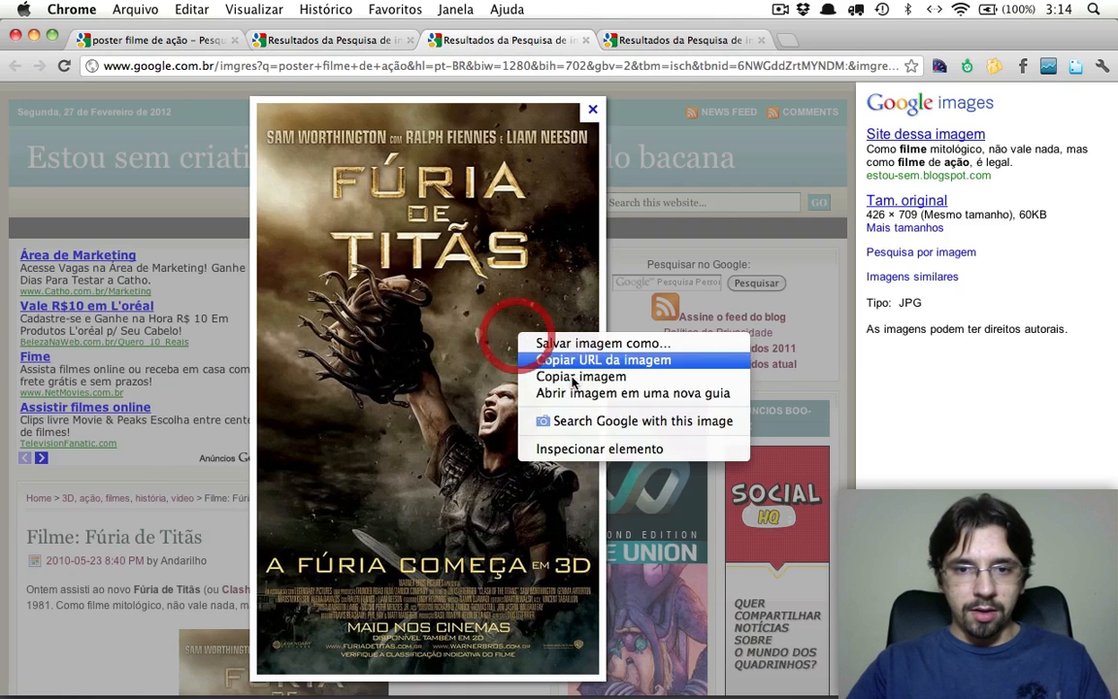
click(564, 377)
key(super+Tab)
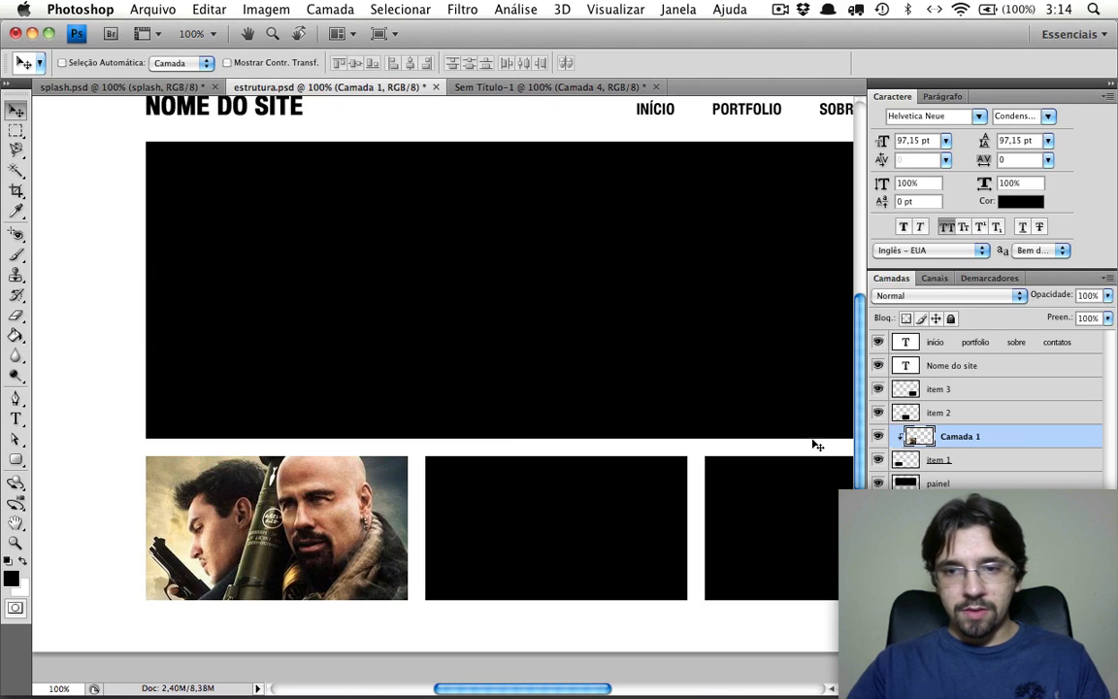
- Paste the warrior poster above the item 2 layer, clip it to item 2, and frame the shouting warrior inside the middle block
click(993, 416)
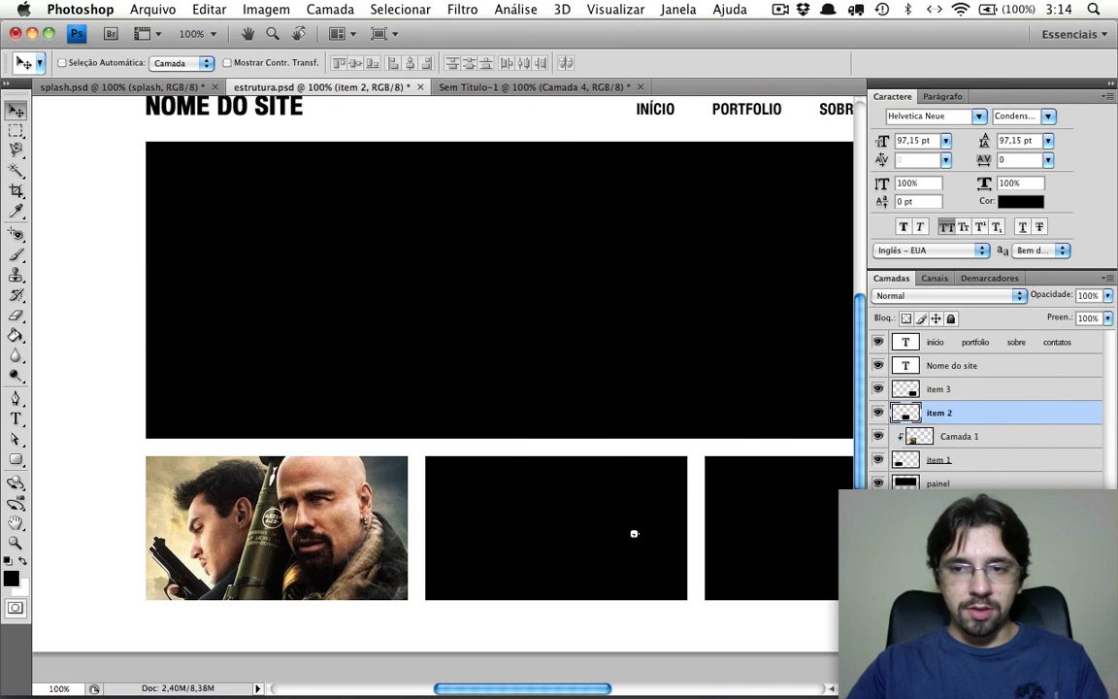
key(ctrl+v)
drag(431, 324, 525, 396)
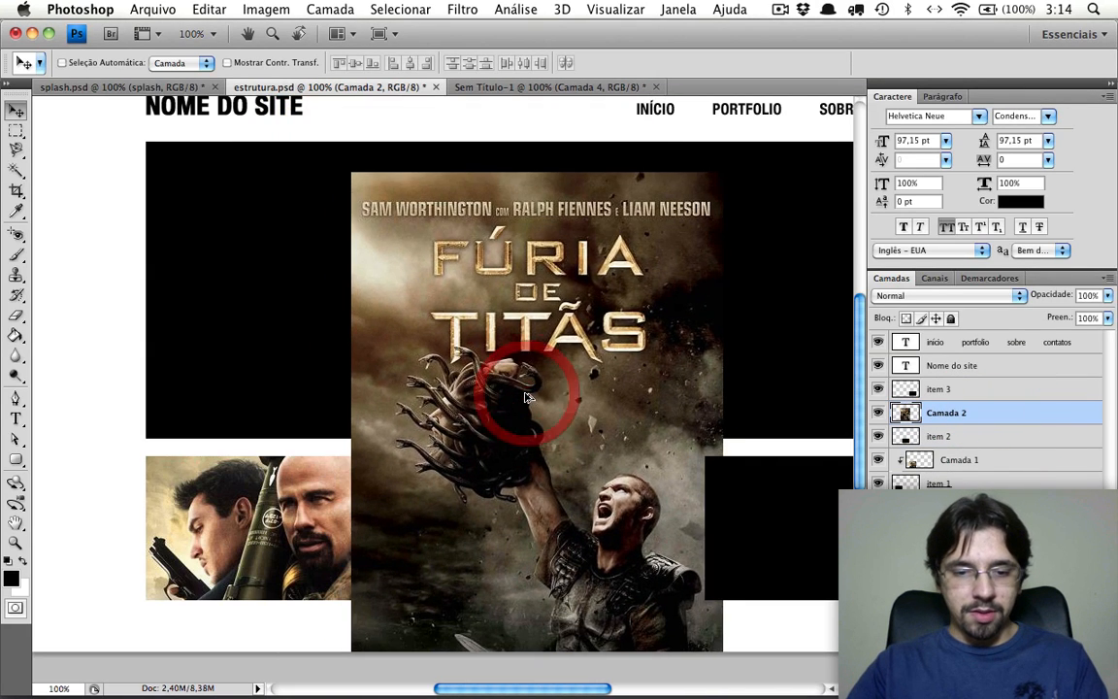
key(super+alt+g)
drag(575, 548, 585, 540)
- Switch to Chrome, copy the Fúria de Titãs poster with the winged horse from the following tab, and return to Photoshop
key(super+Tab)
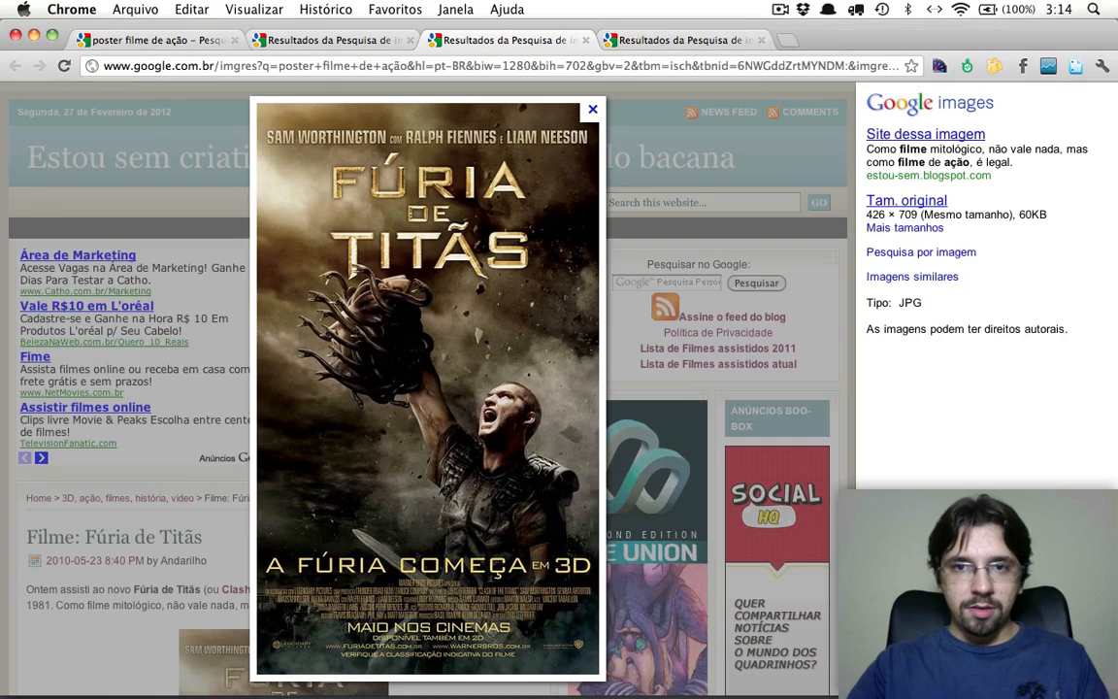
key(super+alt+Right)
right_click(521, 329)
click(591, 373)
key(super+Tab)
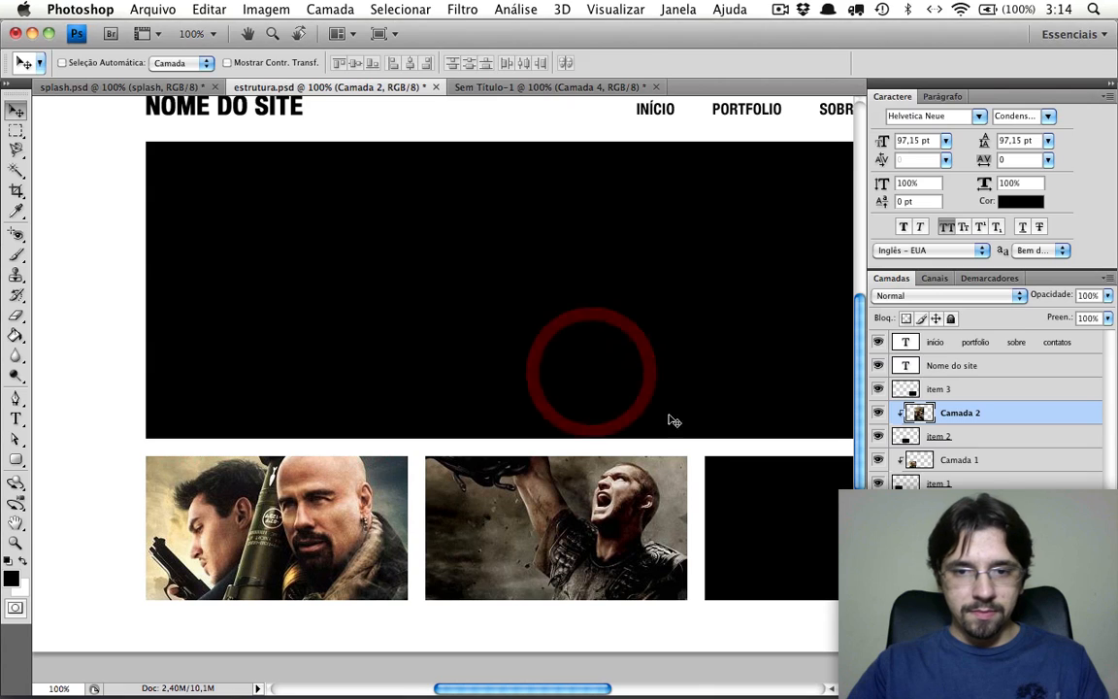
- Paste the winged-horse poster above the item 3 layer, clip it to item 3, and move it over the third small block
super+click(766, 514)
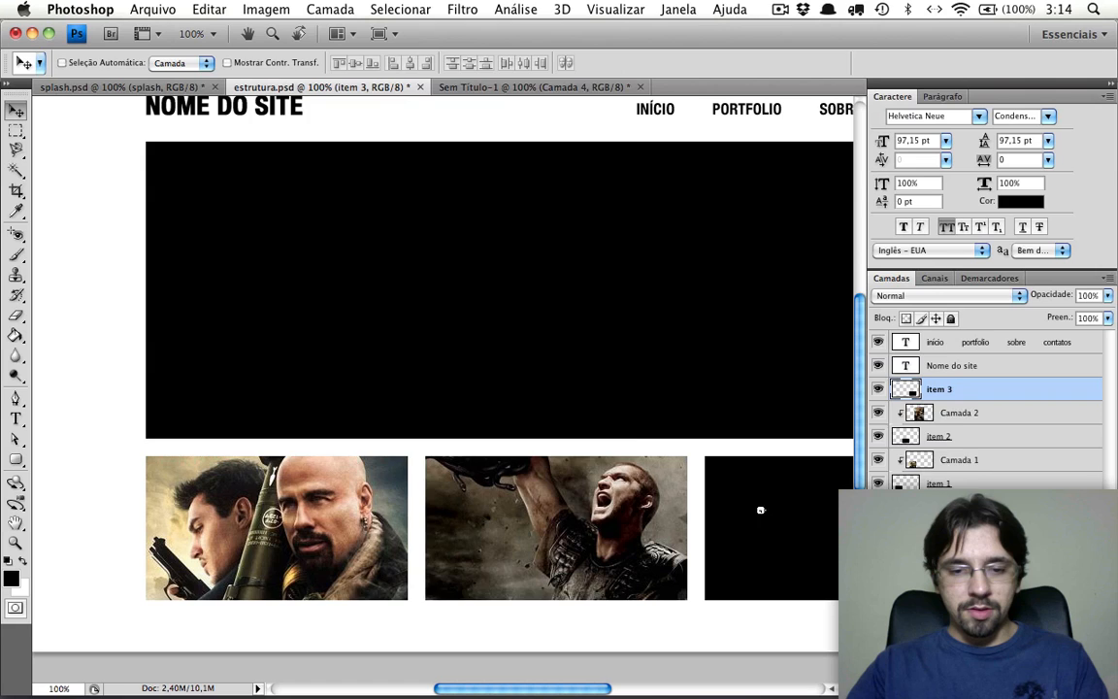
key(super+v)
key(super+alt+g)
drag(466, 324, 854, 539)
click(726, 513)
key(super+Tab)
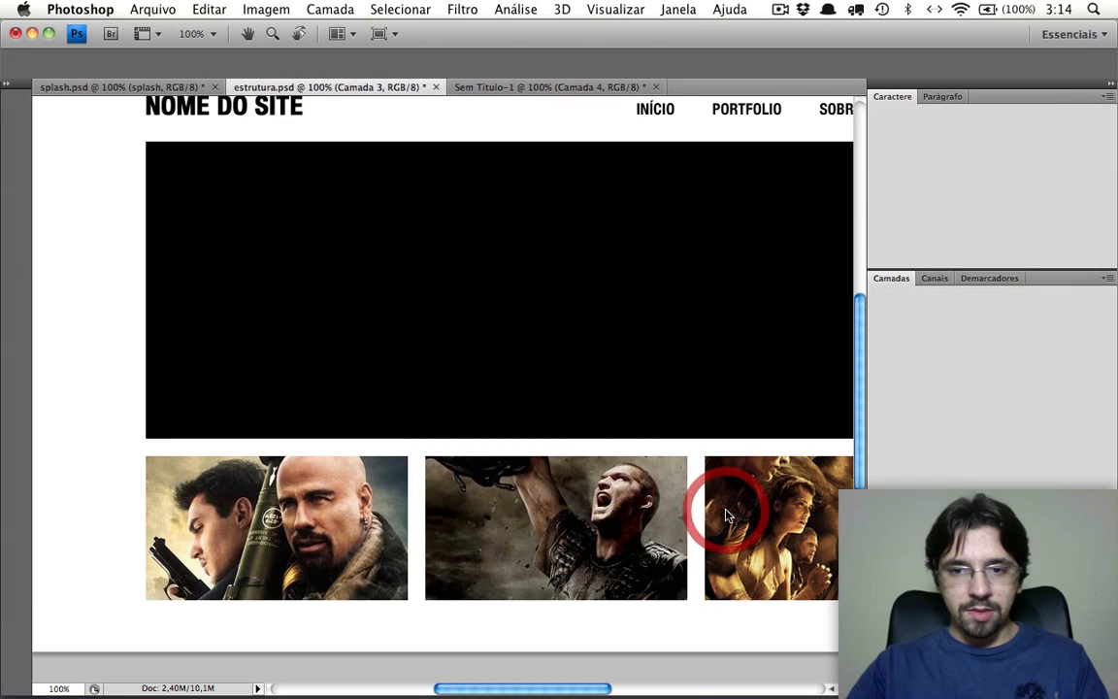
- Shift the poster upward inside the third block and try scaling it with Free Transform, cancelling the transform
key(Tab)
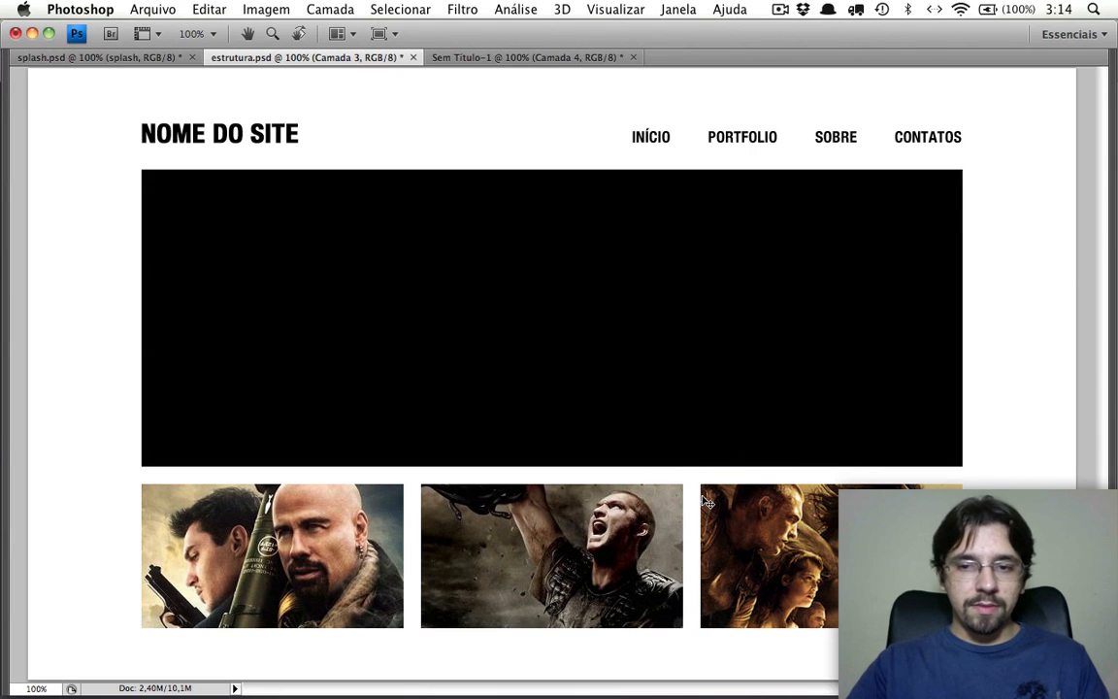
drag(706, 486, 776, 409)
key(super+t)
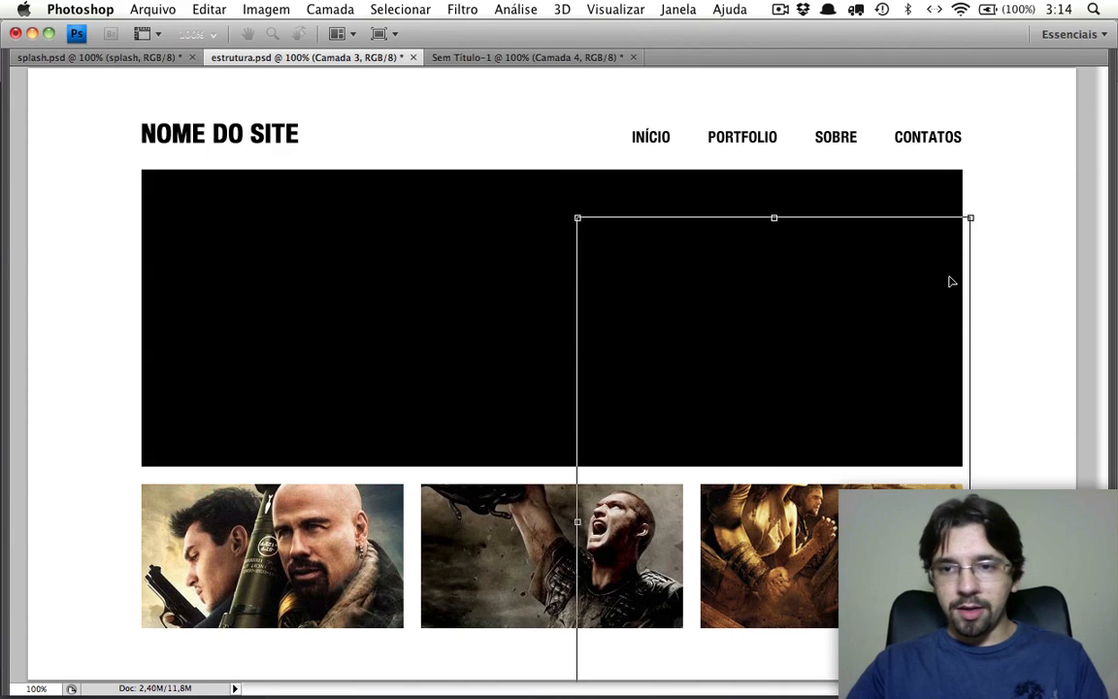
drag(967, 218, 919, 324)
key(Escape)
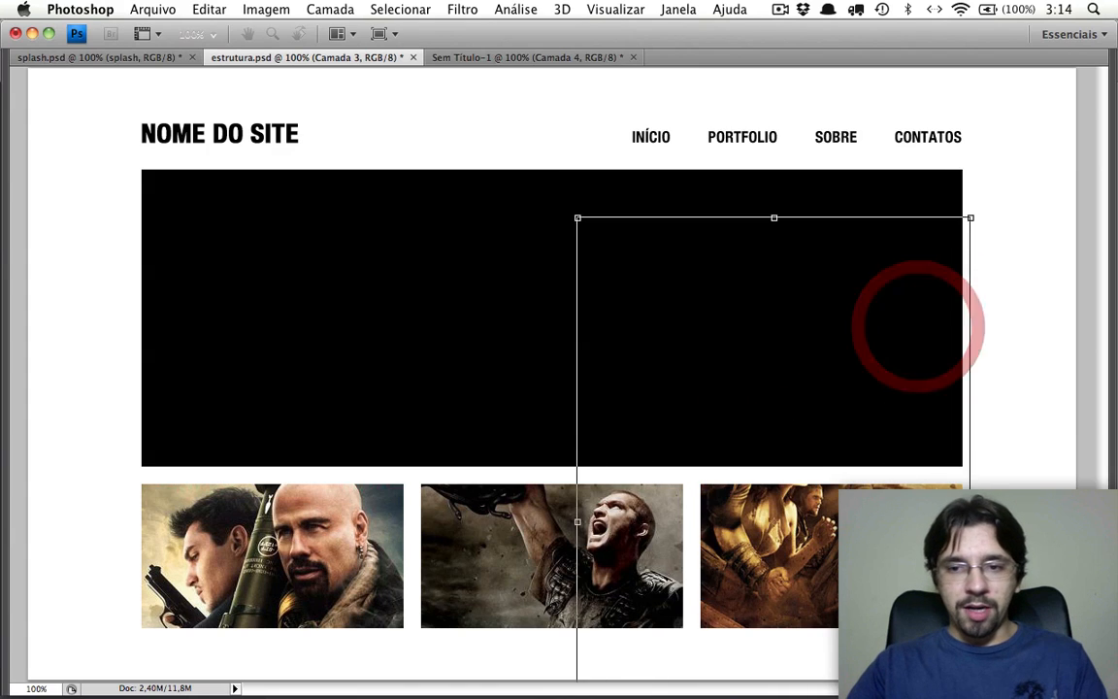
key(Tab)
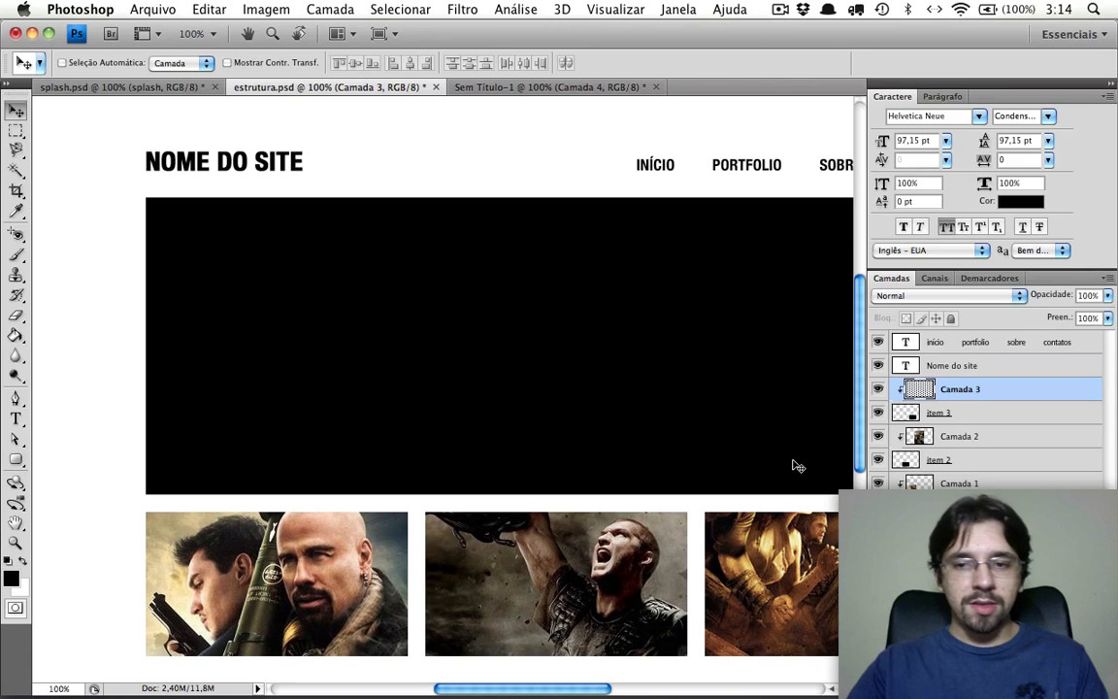
- Release Camada 3 from item 3, clip it again, and reposition the poster to frame the couple's faces in the third block
alt+click(952, 401)
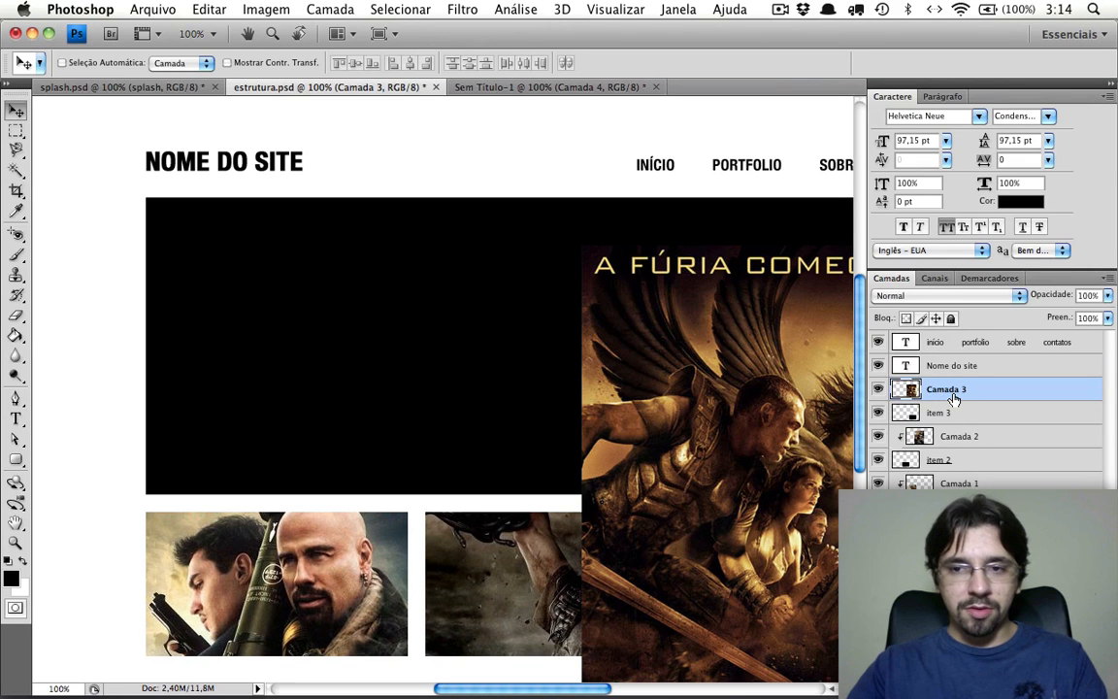
alt+click(892, 406)
key(Tab)
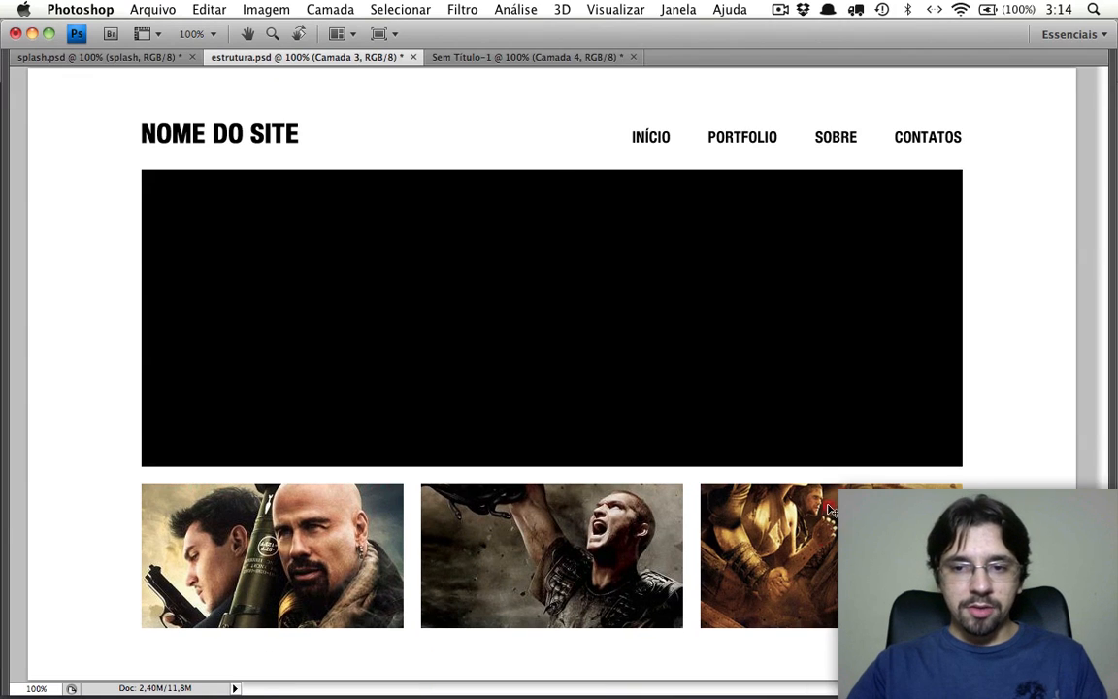
drag(829, 509, 837, 575)
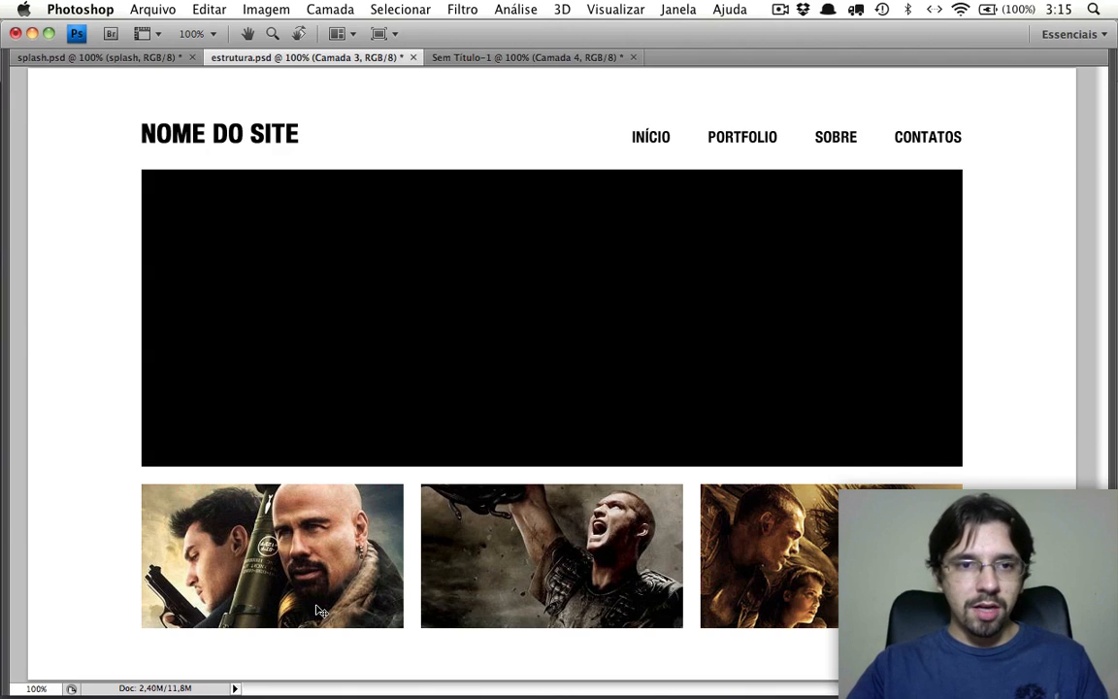
- Bring up splash.psd, switch to the "poster filme de ação" image results in Chrome, and filter them to size Médio
click(102, 57)
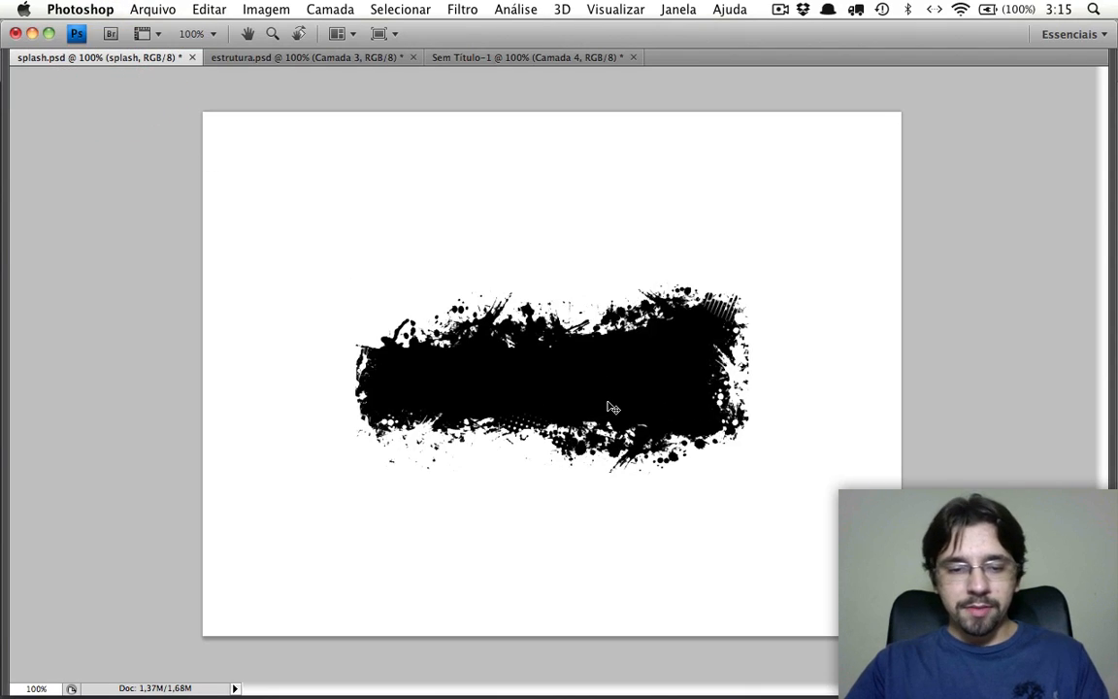
key(super+Tab)
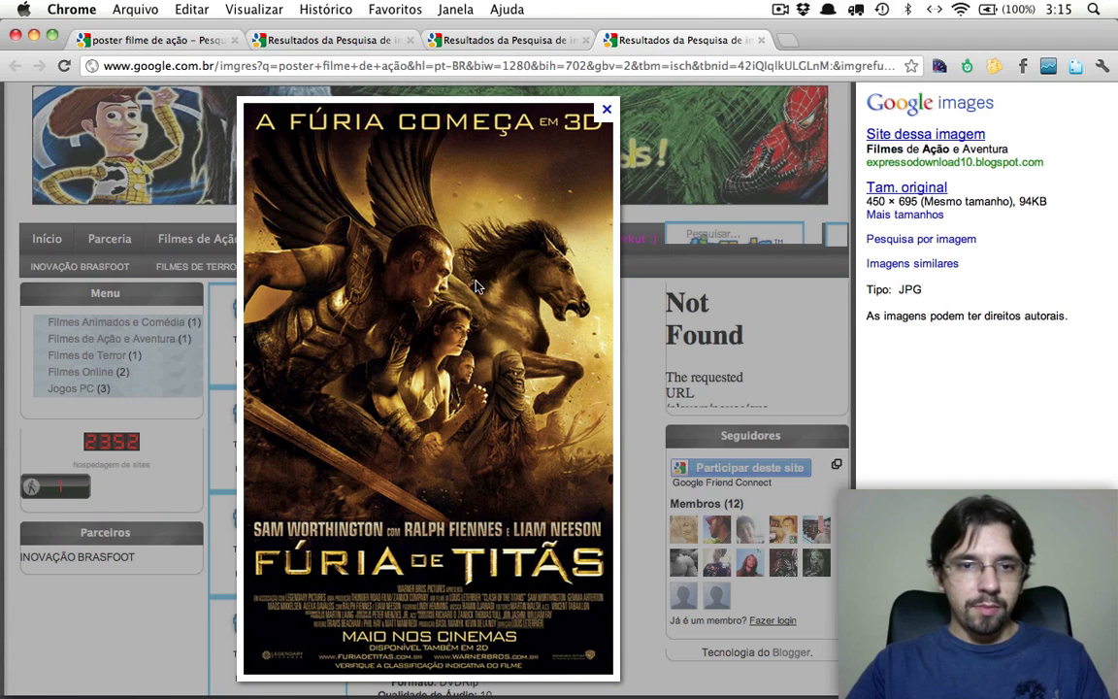
click(167, 42)
scroll(175, 434, down, 2)
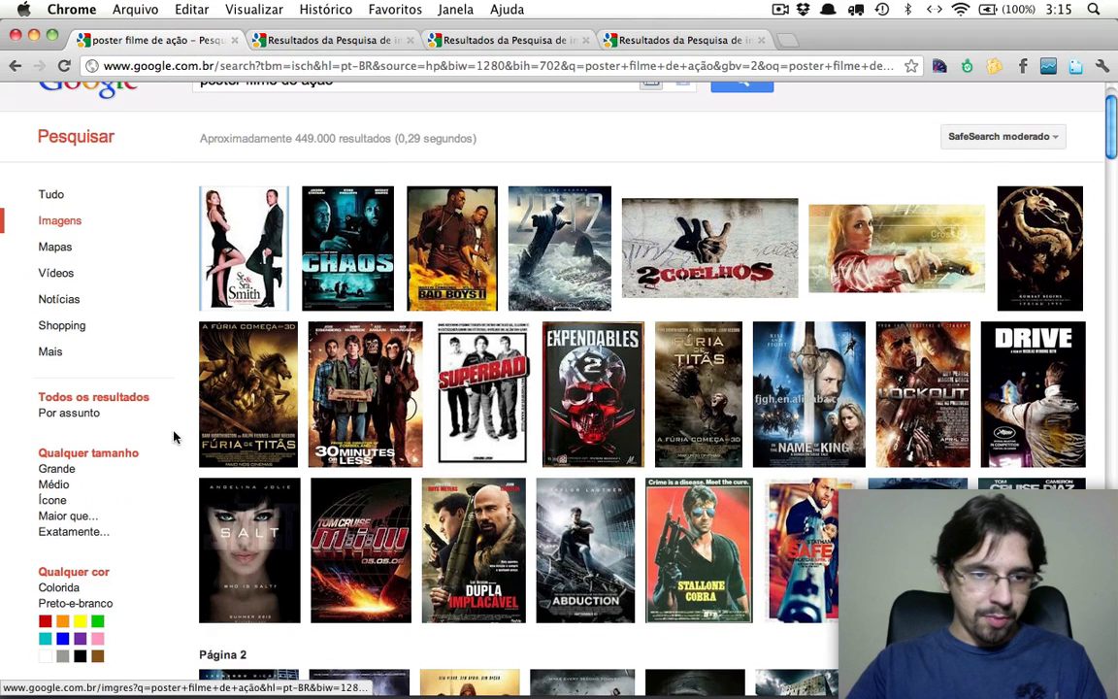
click(45, 490)
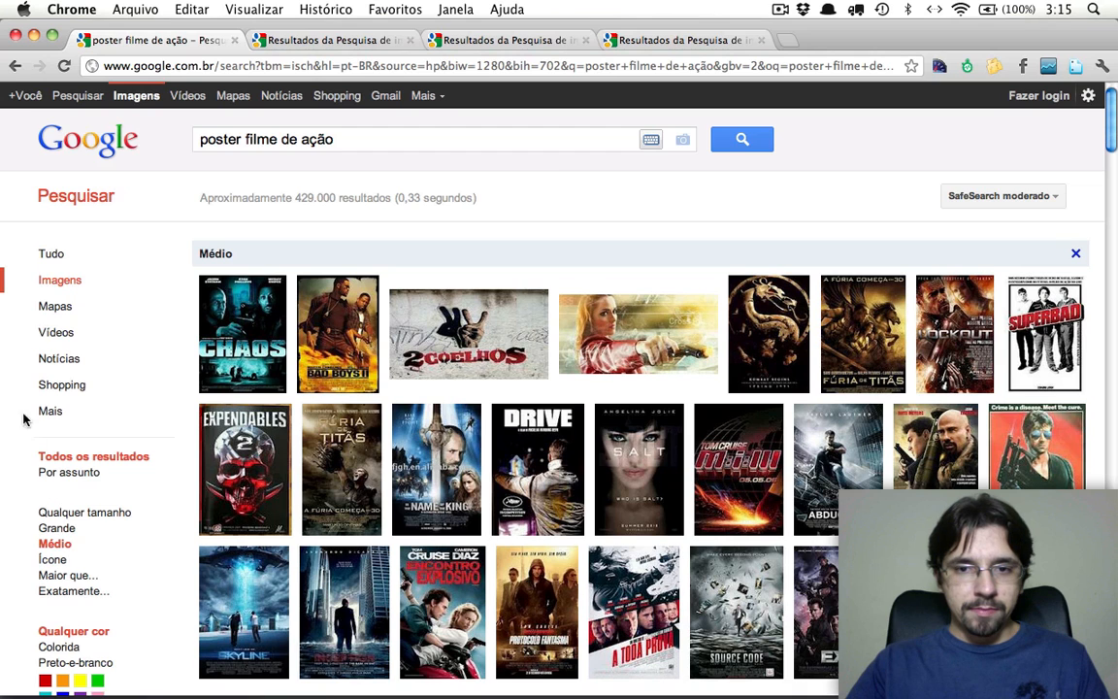
scroll(102, 224, down, 3)
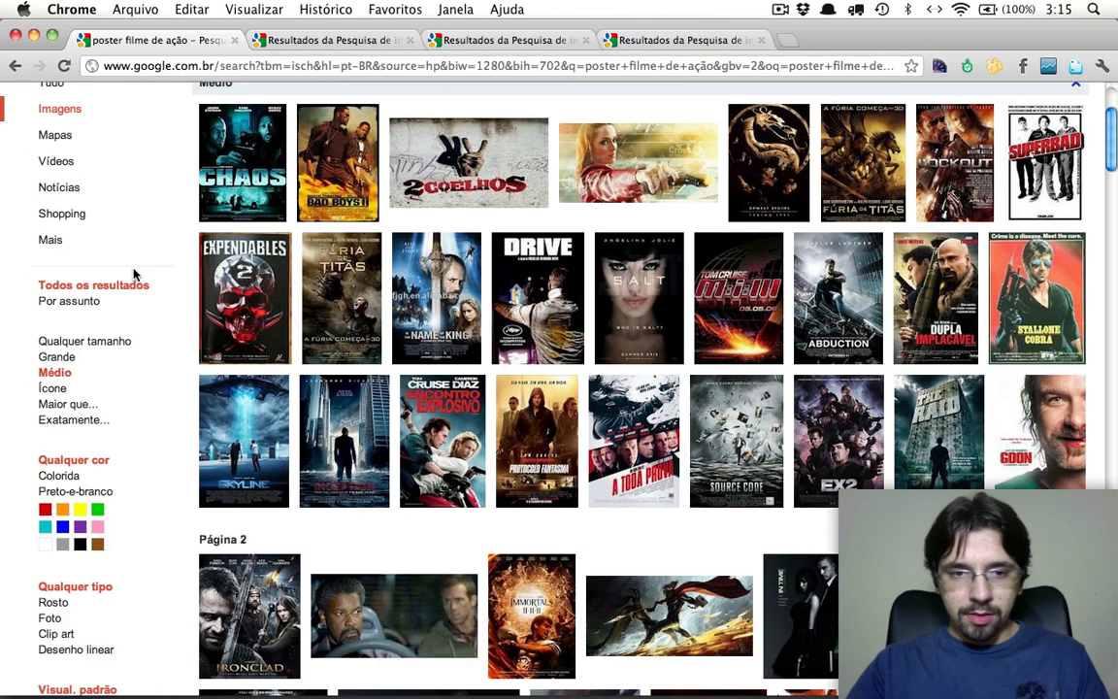
scroll(109, 259, up, 2)
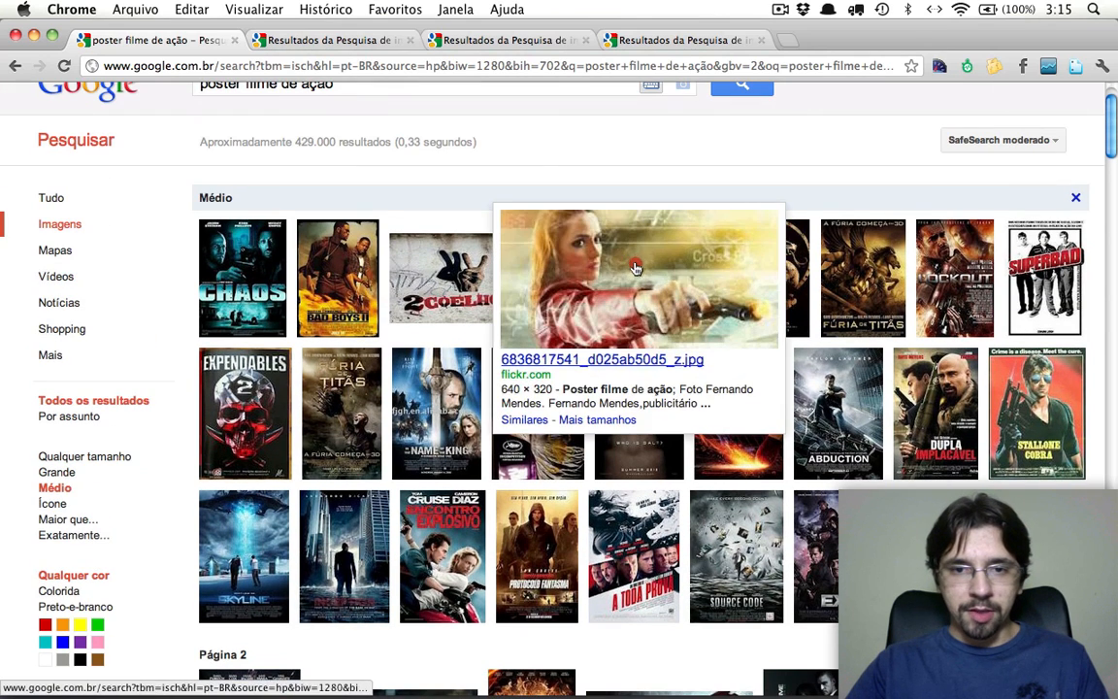
super+click(631, 270)
click(850, 42)
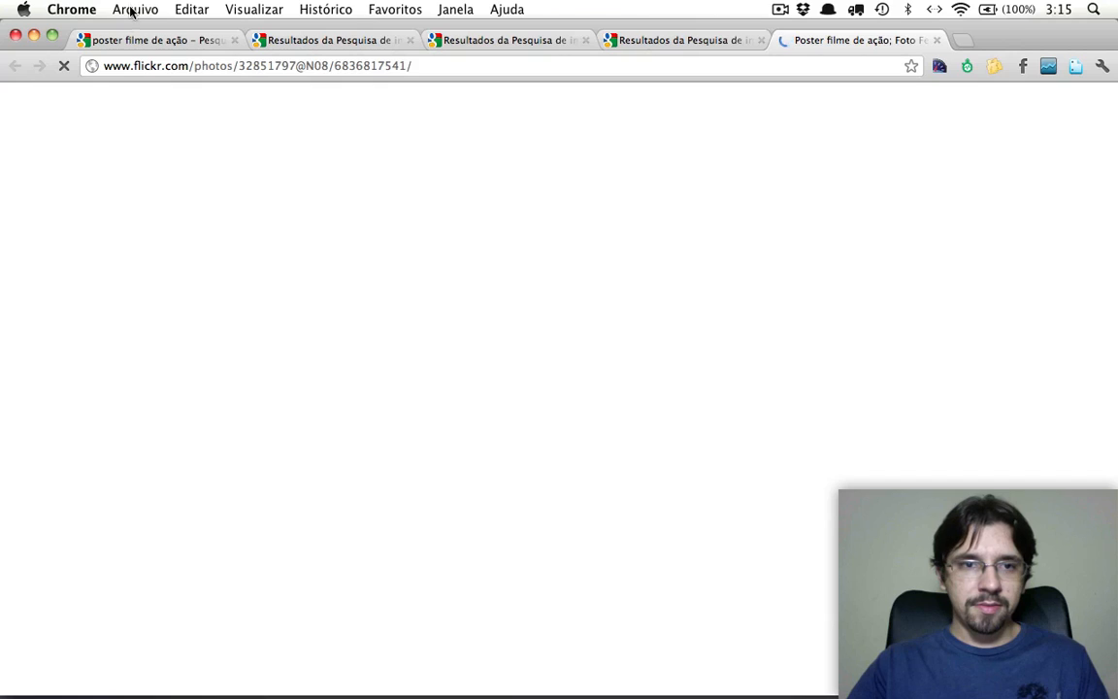
click(127, 40)
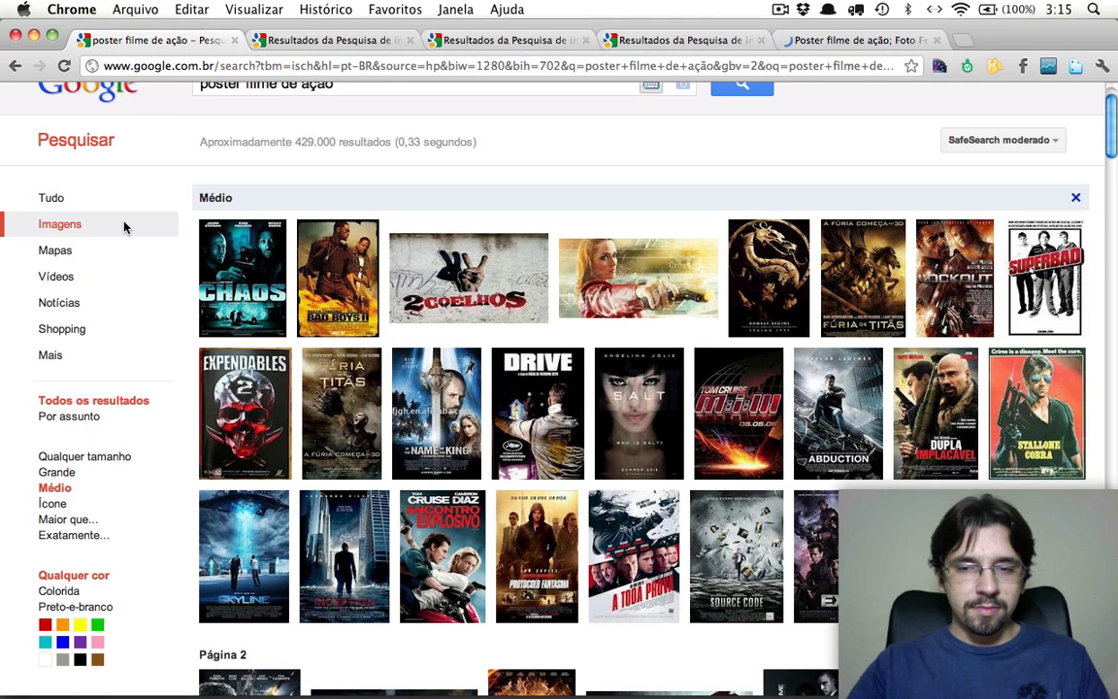
- Open the A Toda Prova poster from the image results in its own tab, copy it, and return to Photoshop
scroll(123, 226, down, 1)
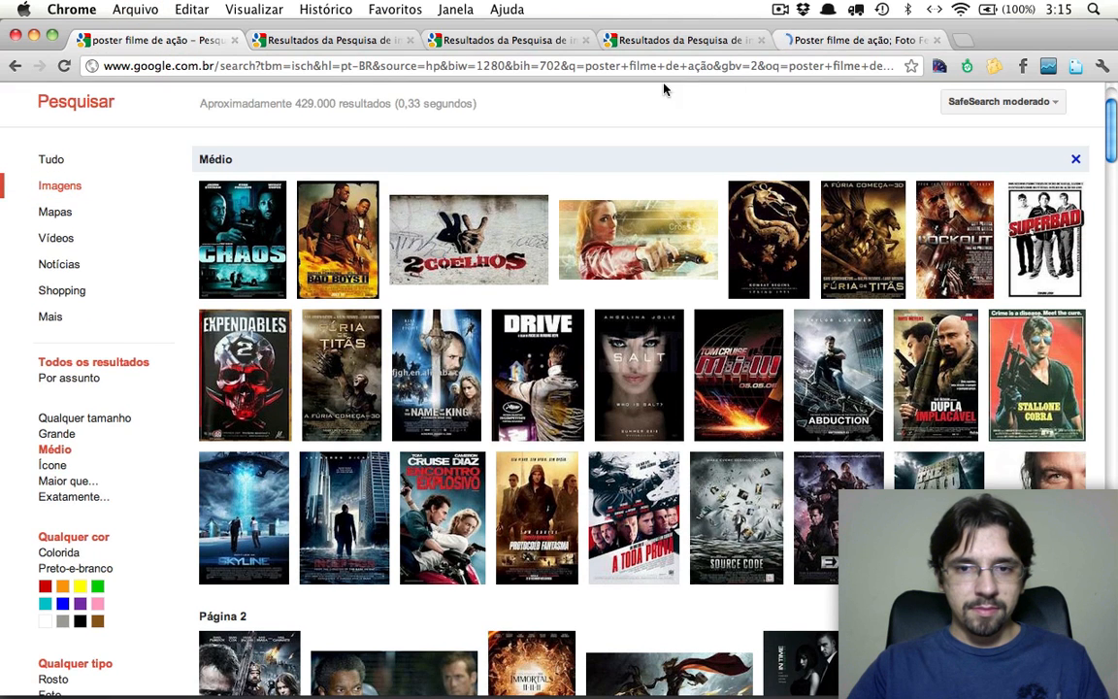
scroll(307, 95, down, 3)
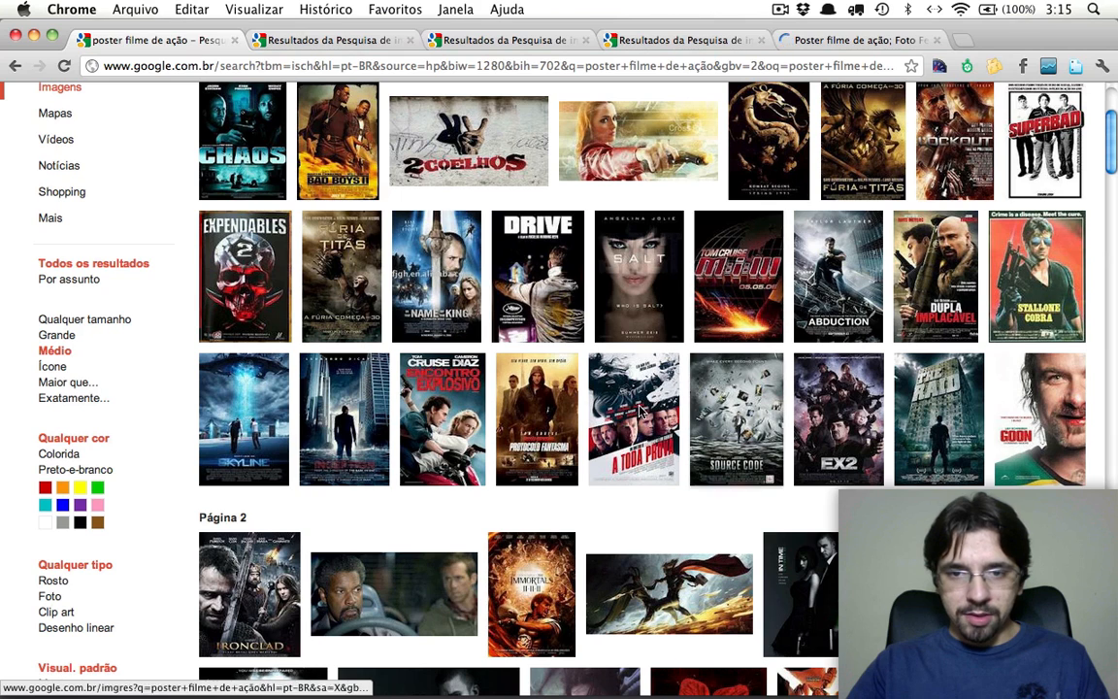
super+click(643, 418)
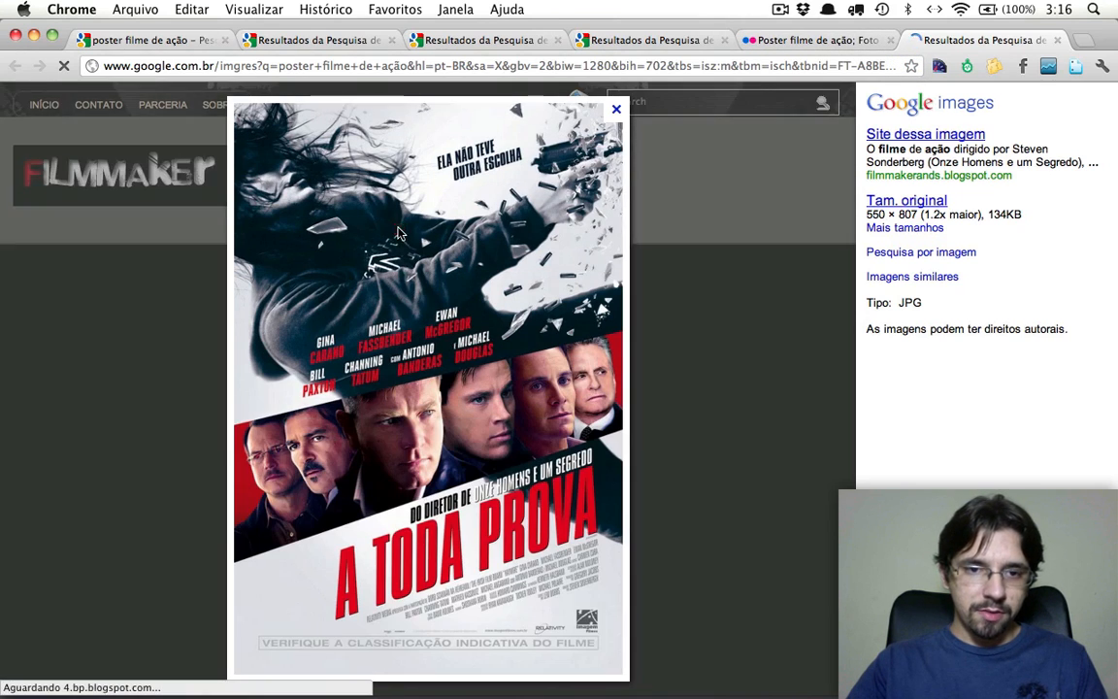
right_click(398, 233)
click(432, 270)
key(super+Tab)
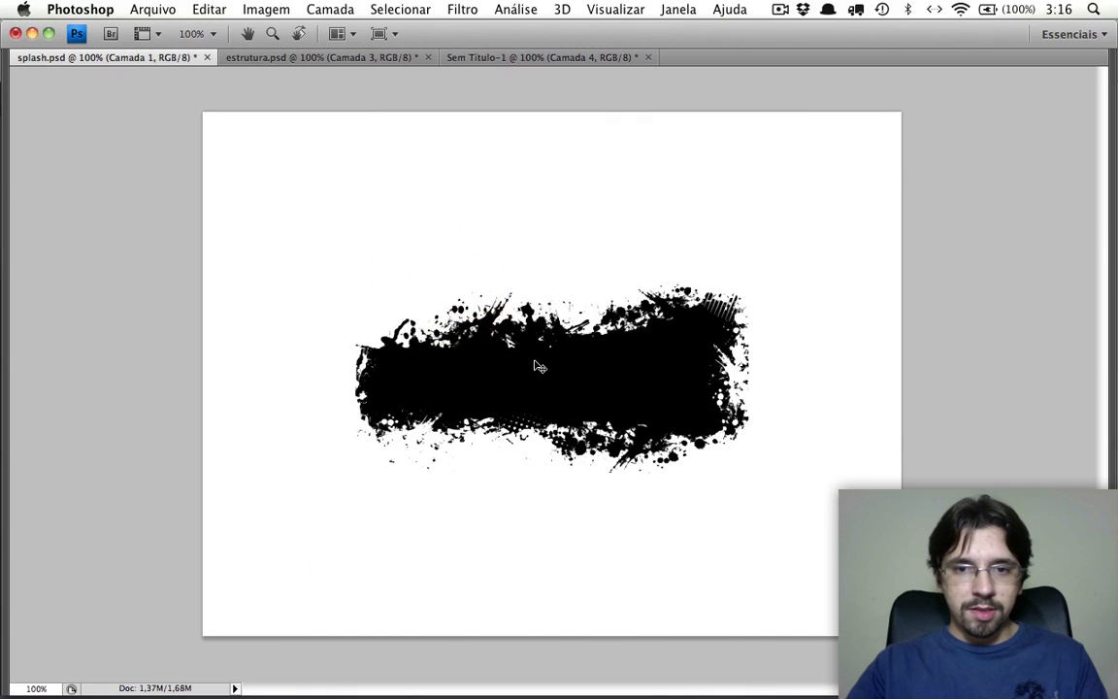
- Paste the A Toda Prova poster above the splash layer, clip it to splash, and move it down so the woman's face shows
key(super+v)
key(Tab)
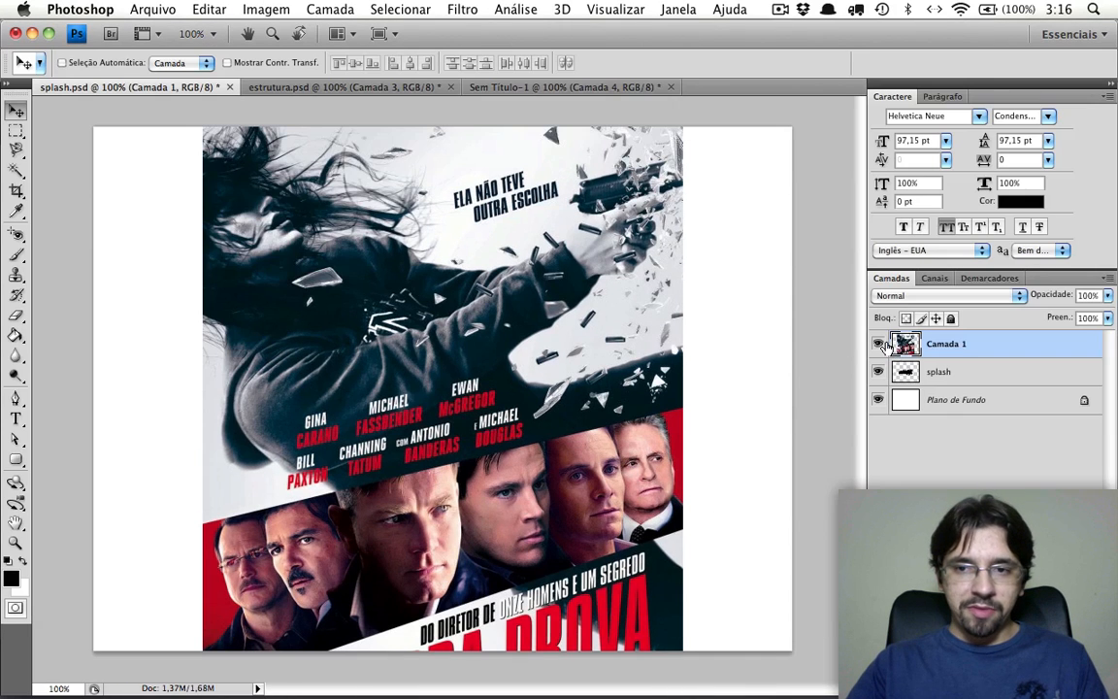
click(880, 345)
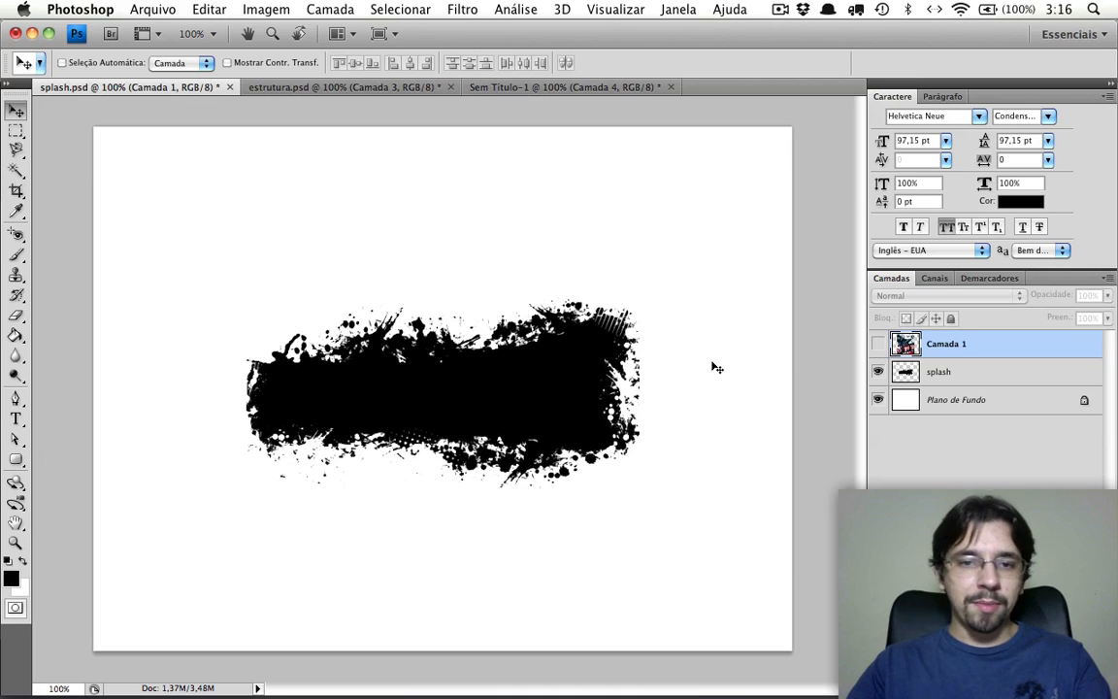
click(879, 344)
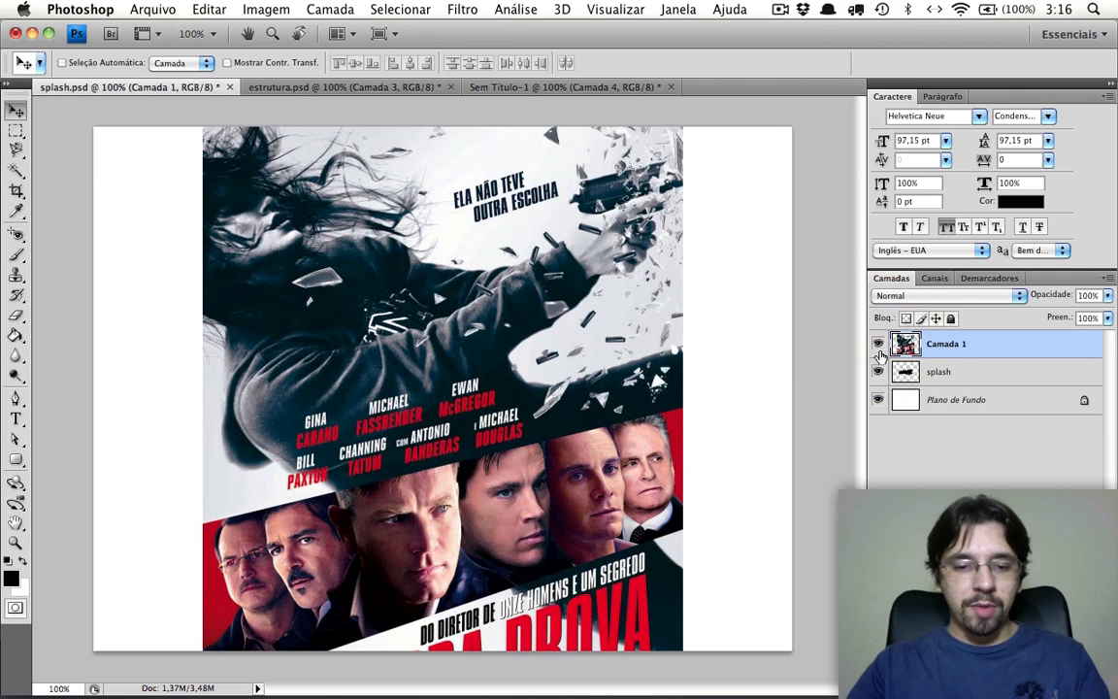
alt+click(879, 358)
drag(539, 388, 539, 464)
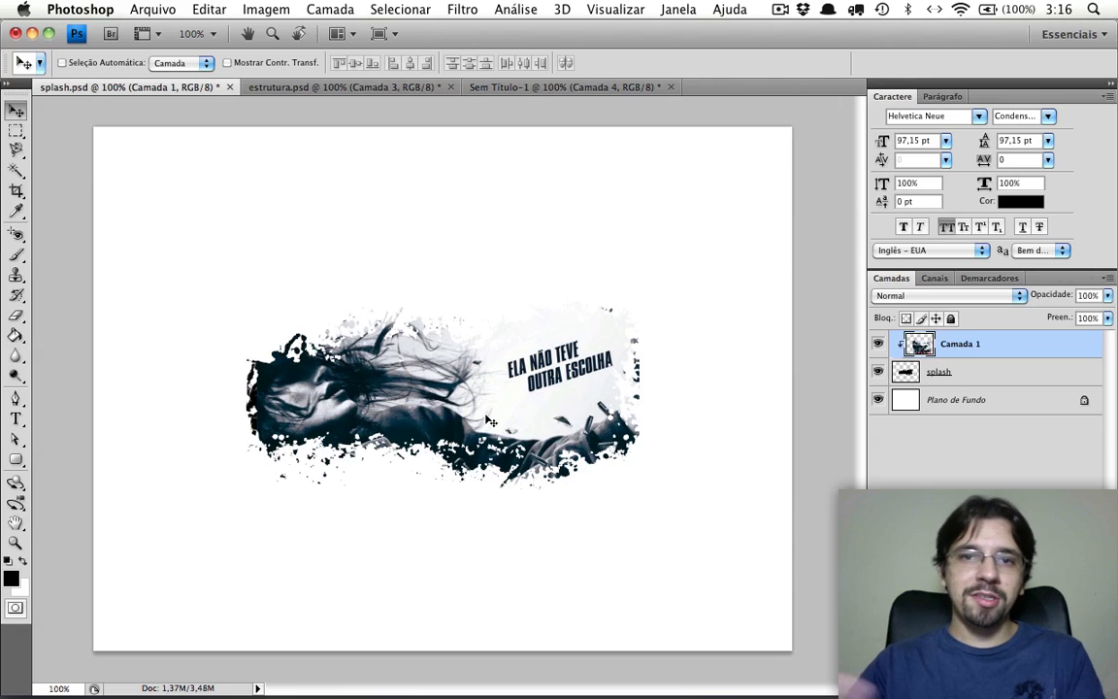
- Try Inner Shadow, Outer Glow and Drop Shadow with their default settings on the splash layer
key(m)
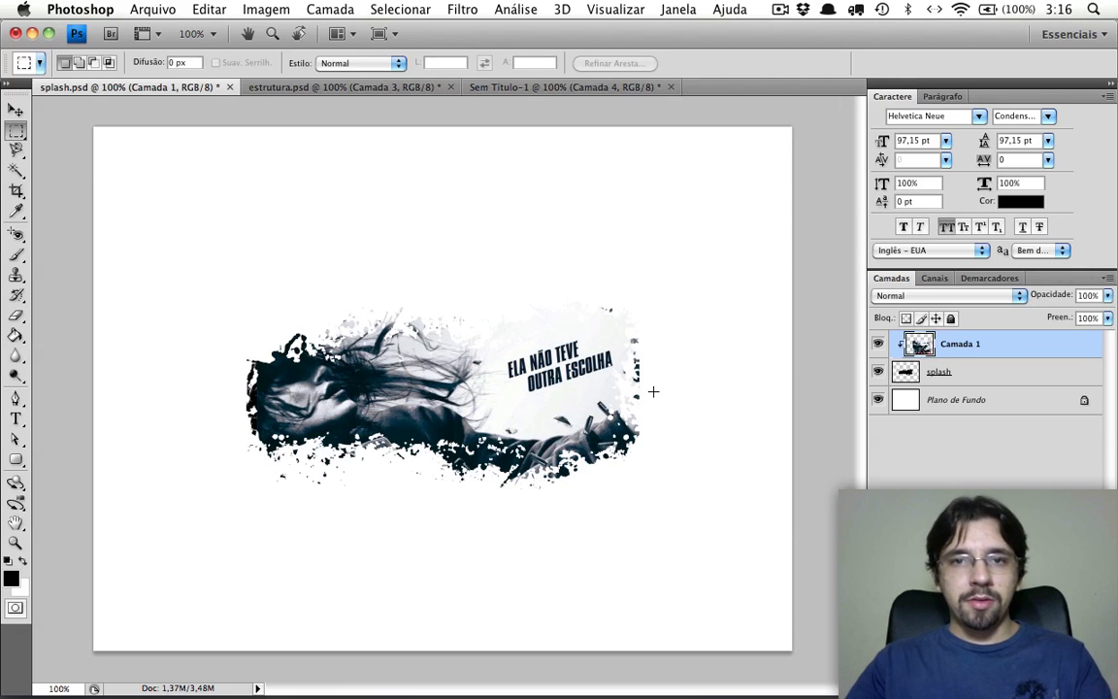
double_click(1009, 375)
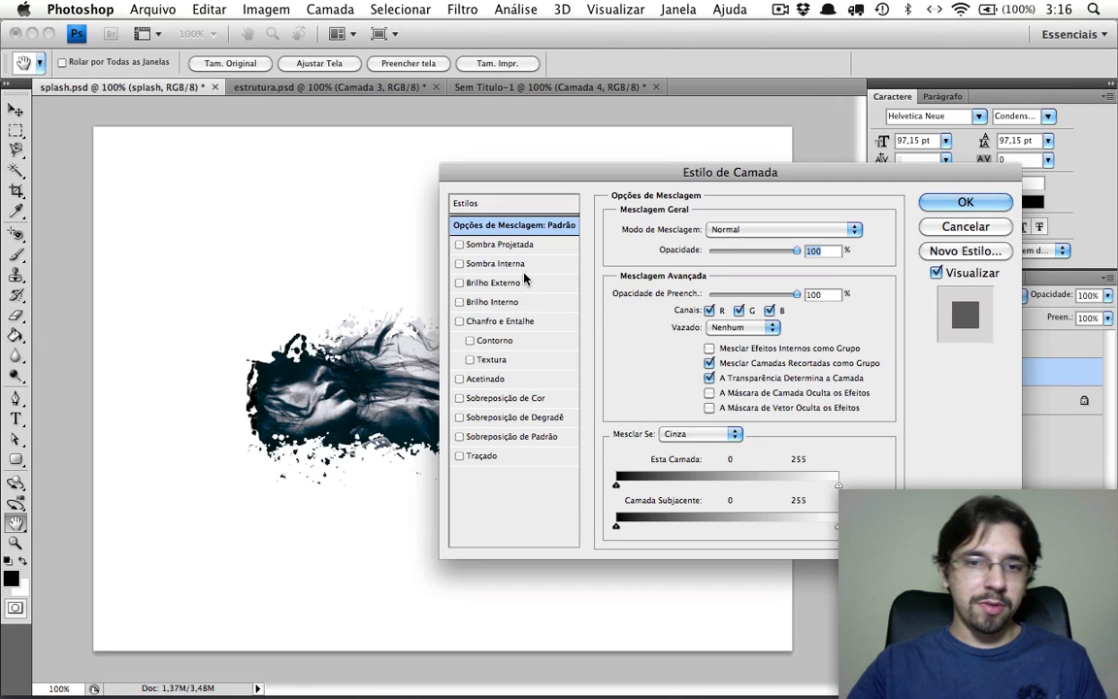
click(490, 263)
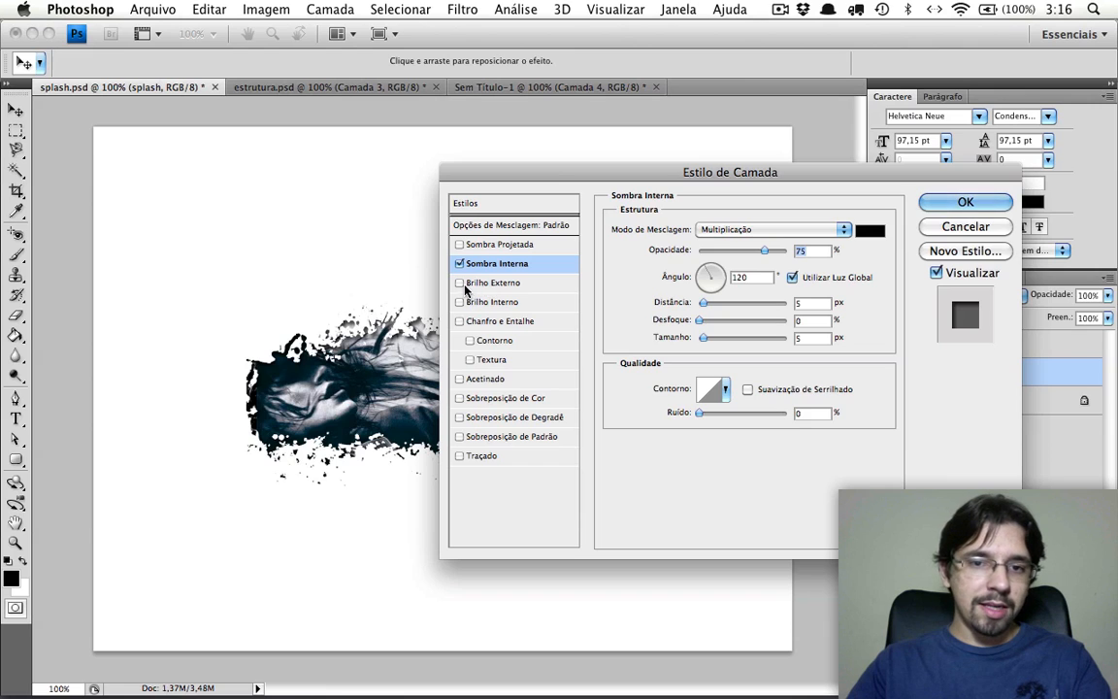
click(464, 281)
click(494, 243)
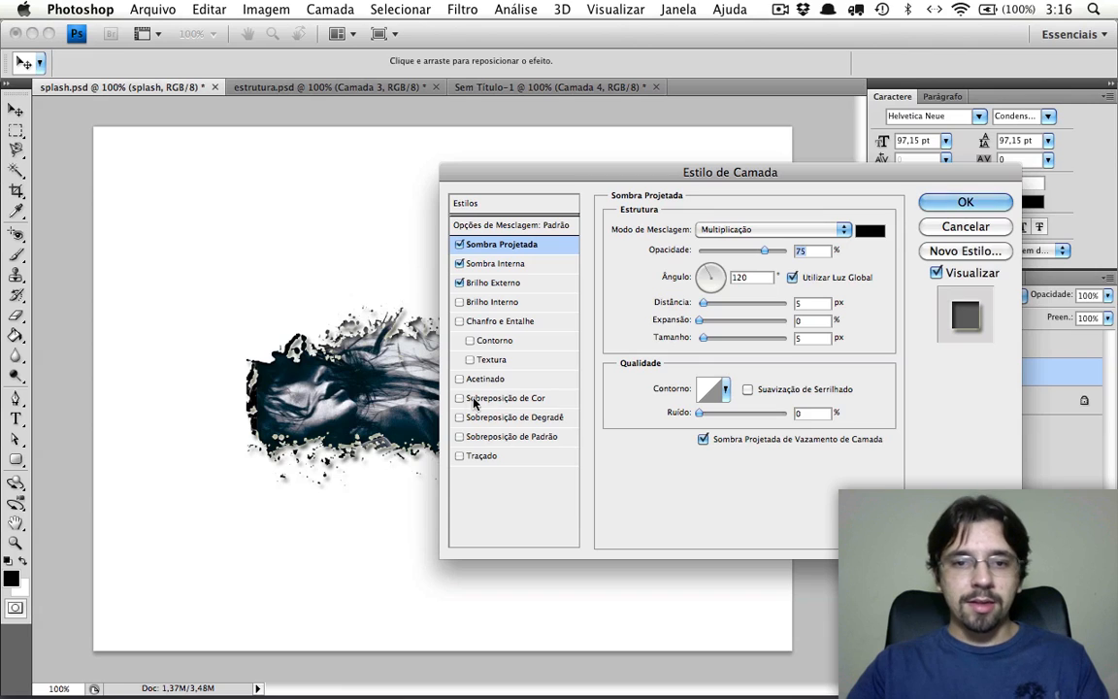
key(Return)
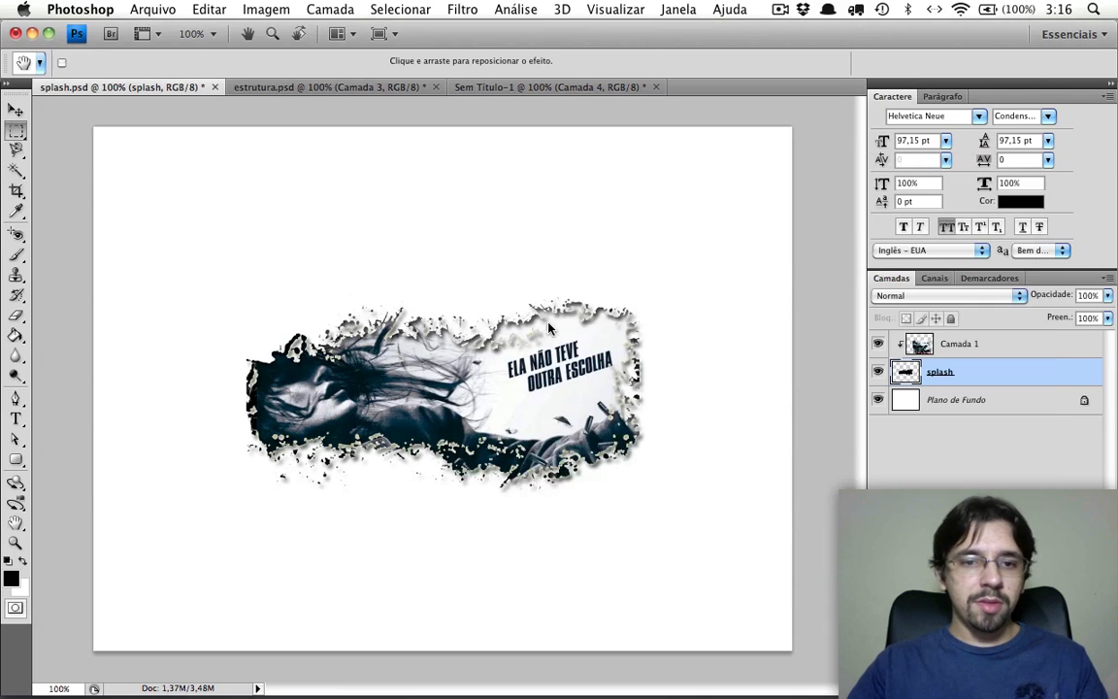
- Try filling the Plano de Fundo layer with black behind the clipped splash, and undo the fill
click(972, 398)
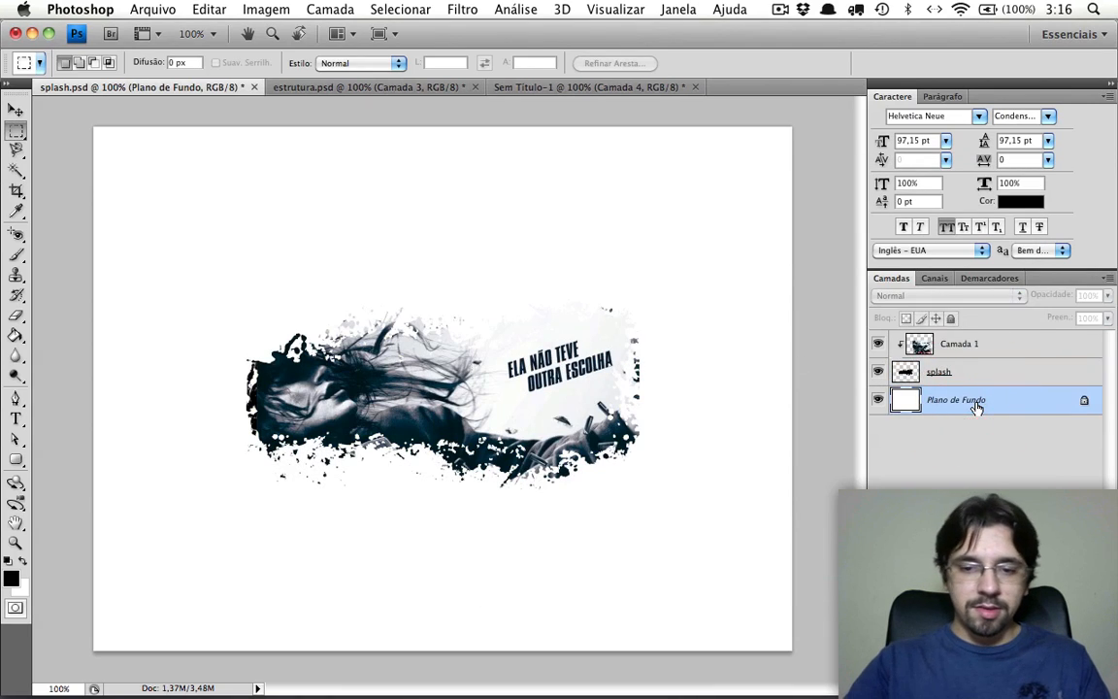
key(alt+BackSpace)
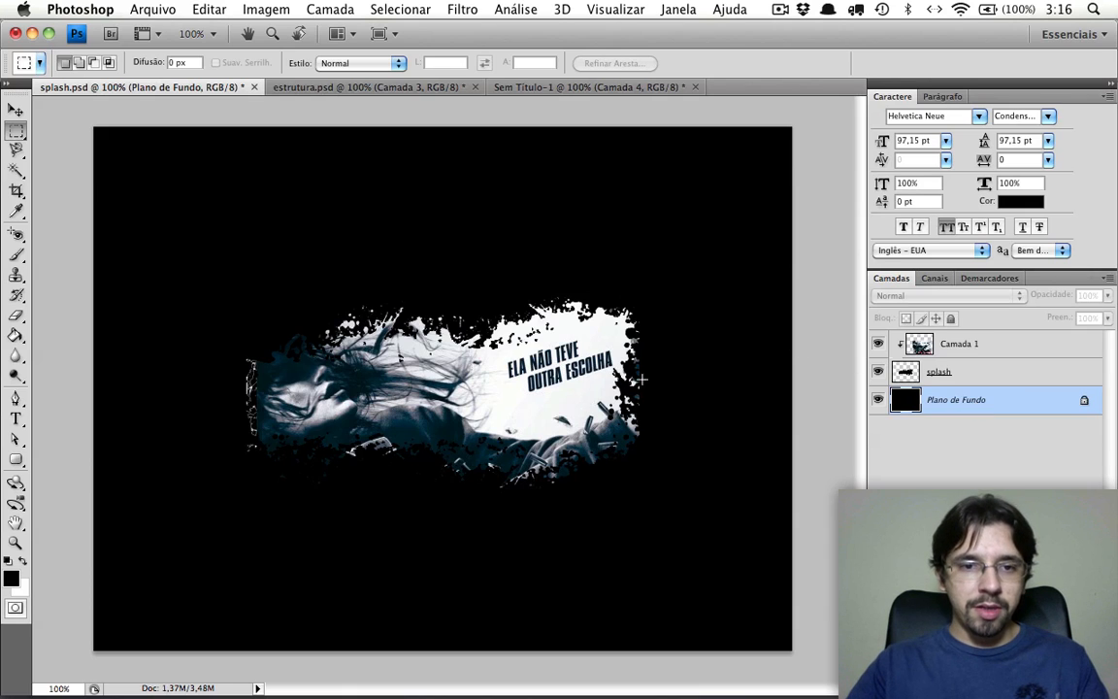
key(super+z)
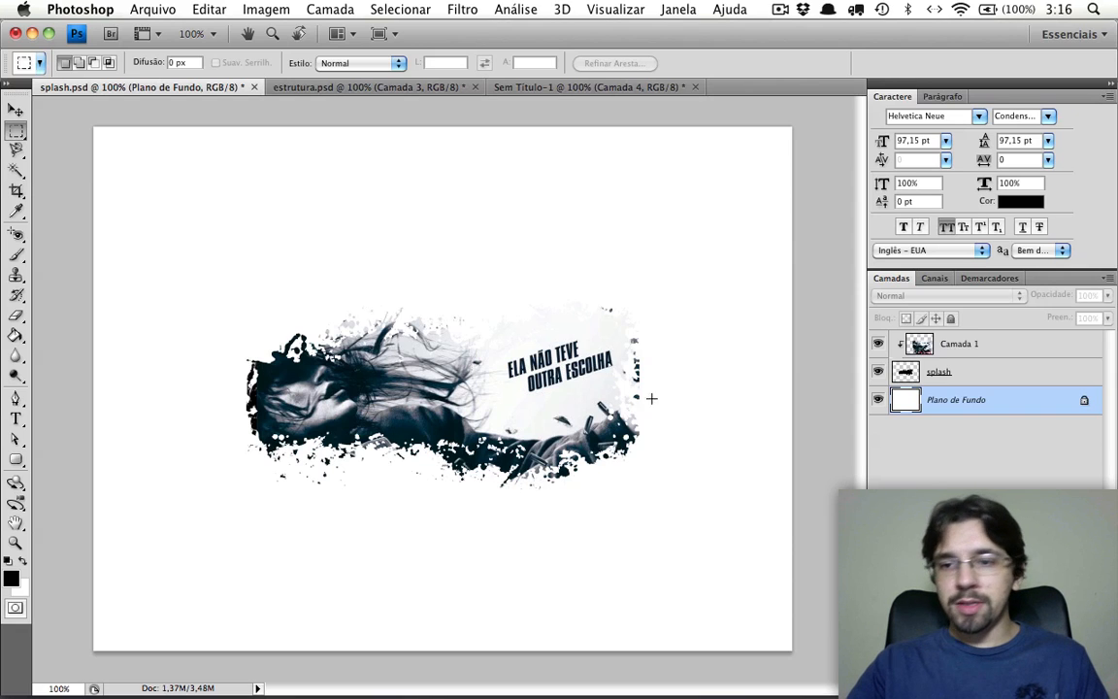
- Add five new empty layers, Camada 2 to Camada 6, above the clipped poster layer Camada 1
click(998, 343)
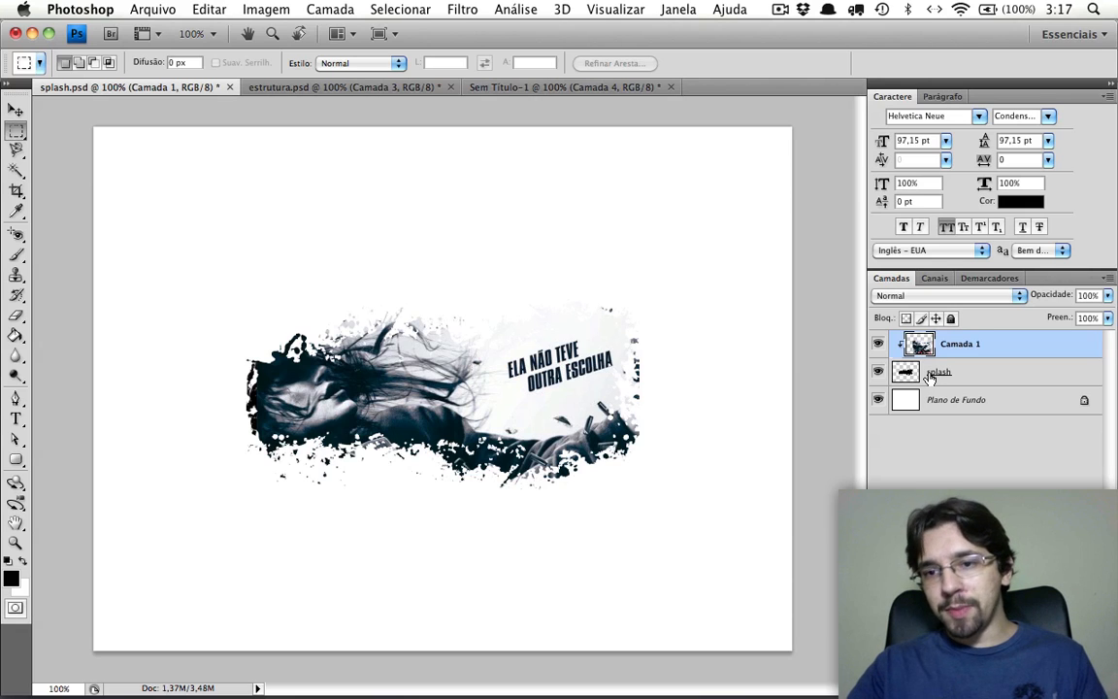
key(super+shift+n)
key(Return)
key(super+shift+n)
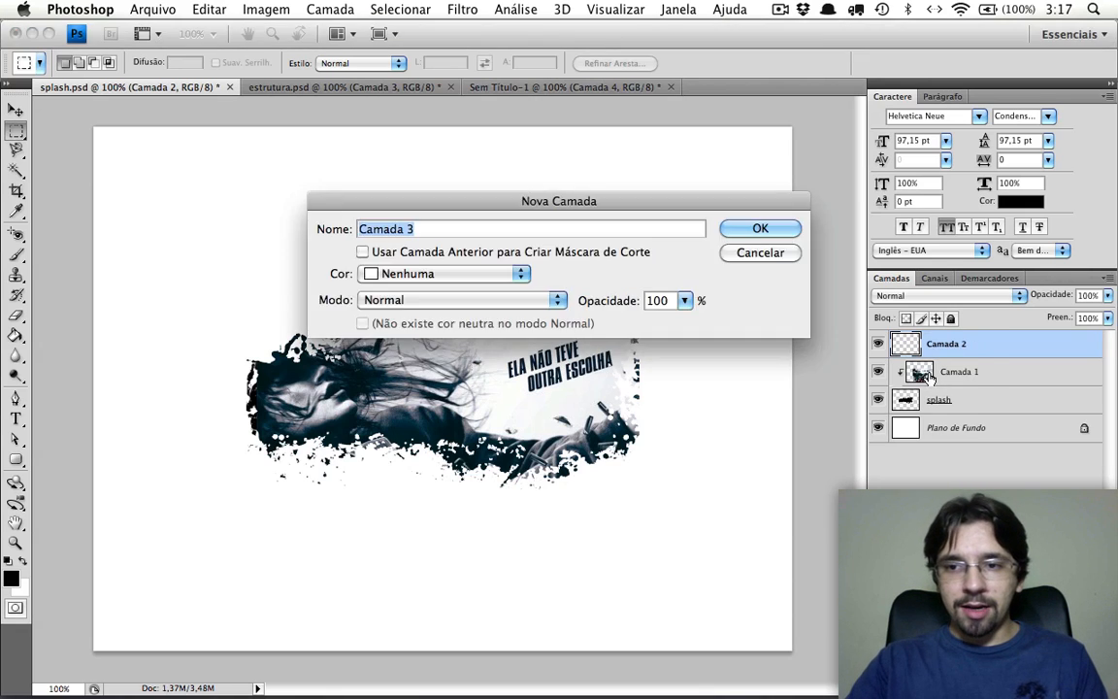
key(Return)
key(super+shift+n)
key(Return)
key(super+shift+n)
key(Return)
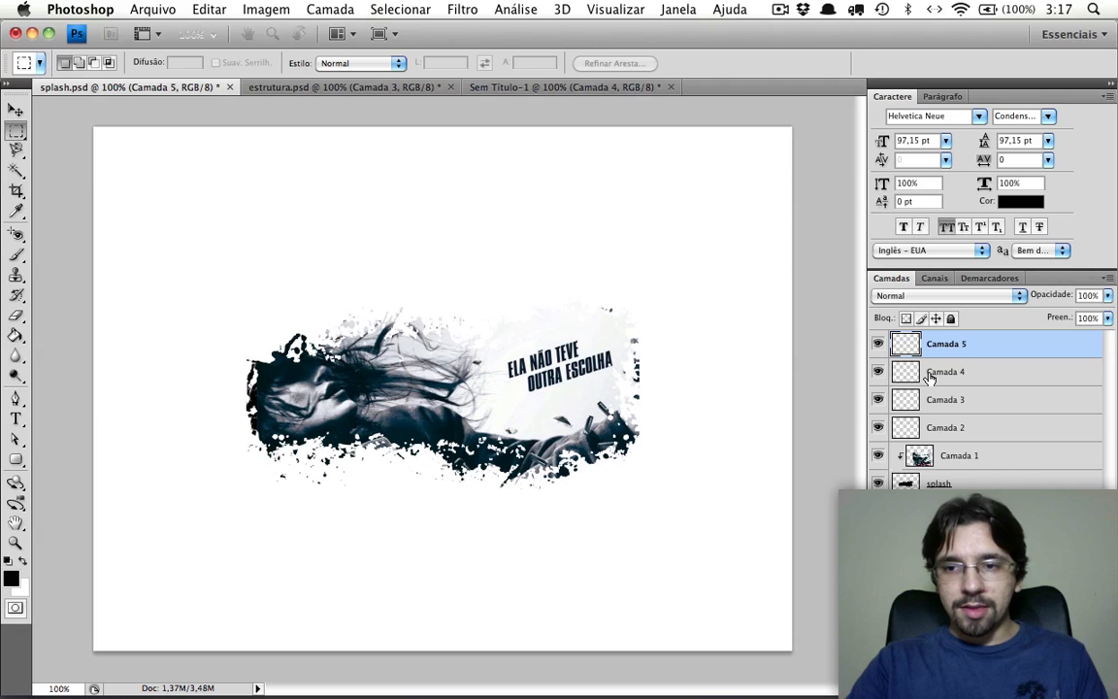
key(super+shift+n)
key(Return)
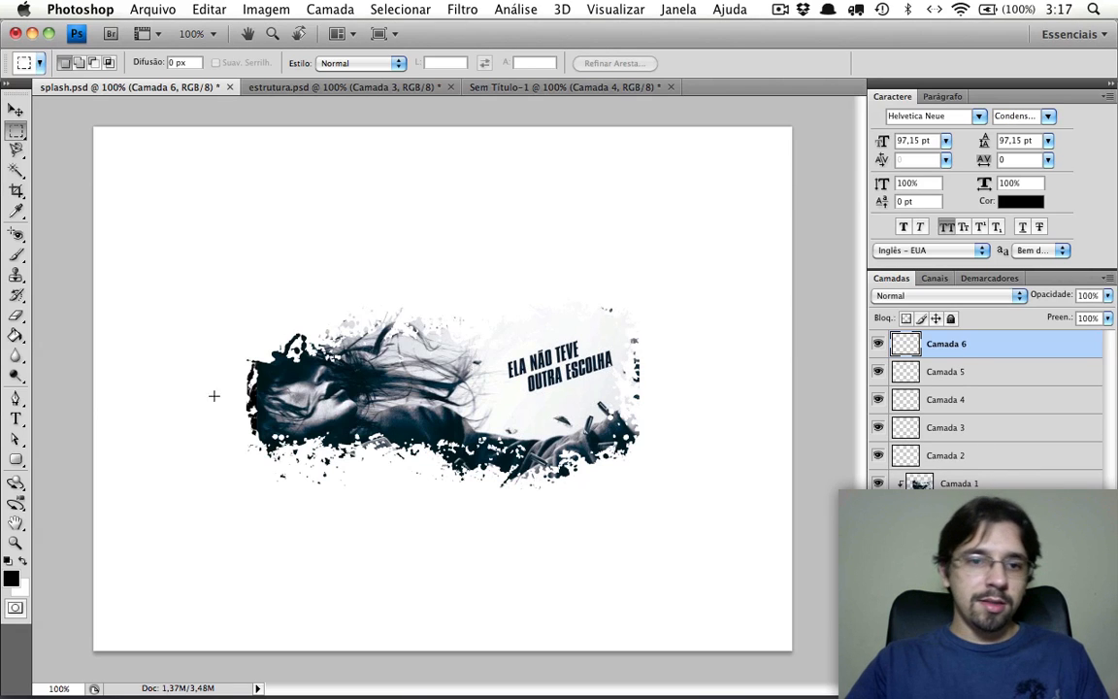
- Clip each of the layers Camada 2 to Camada 6 to the splash shape with a clipping mask
click(1017, 456)
key(super+alt+g)
click(1004, 426)
key(super+alt+g)
click(981, 401)
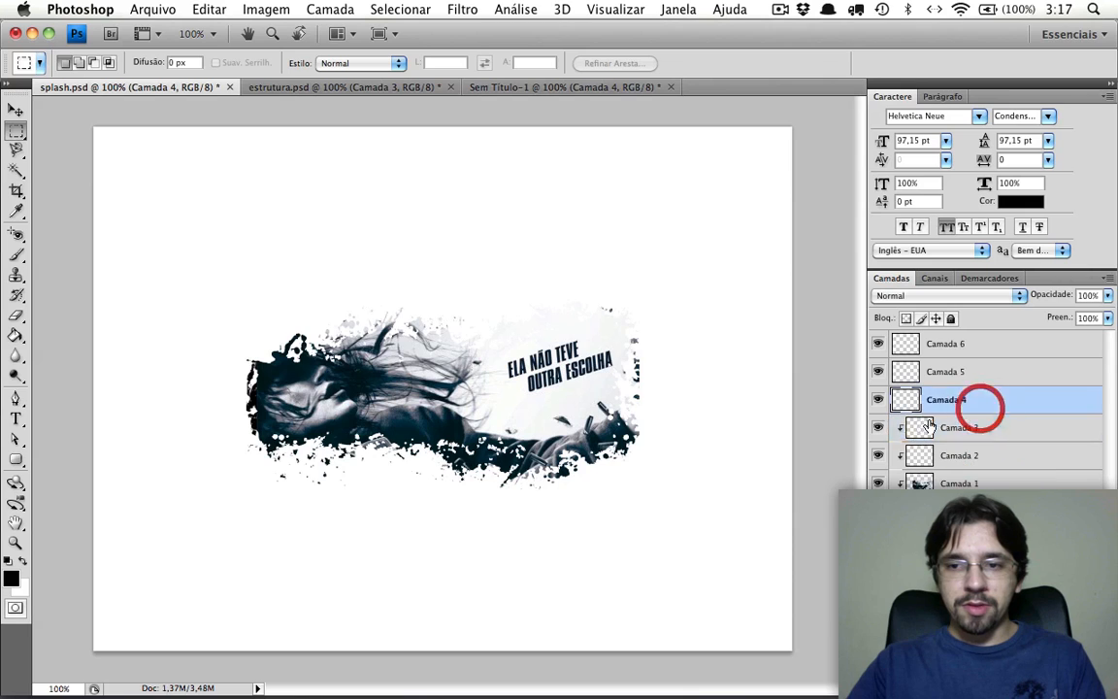
key(super+alt+g)
click(959, 385)
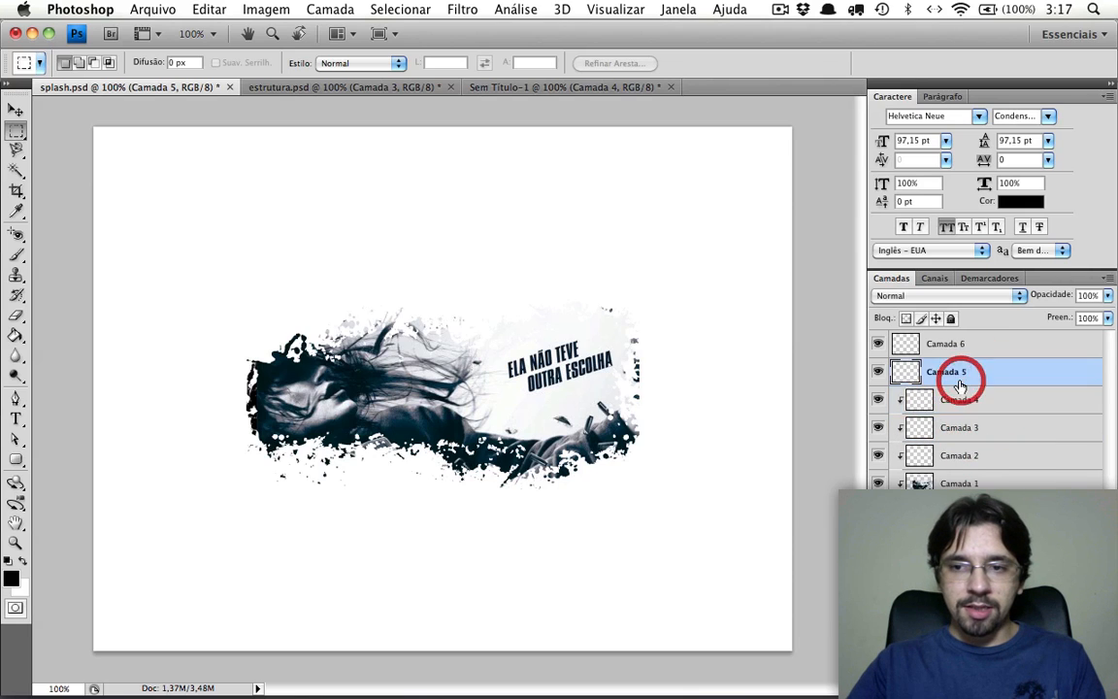
key(super+alt+g)
click(956, 343)
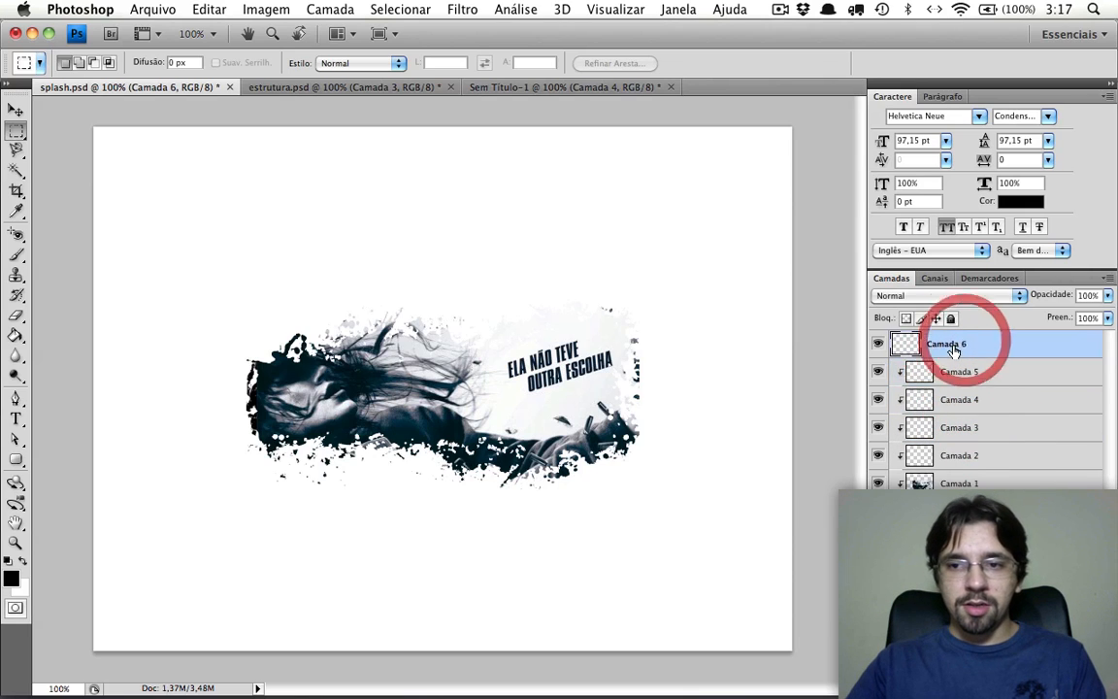
key(super+alt+g)
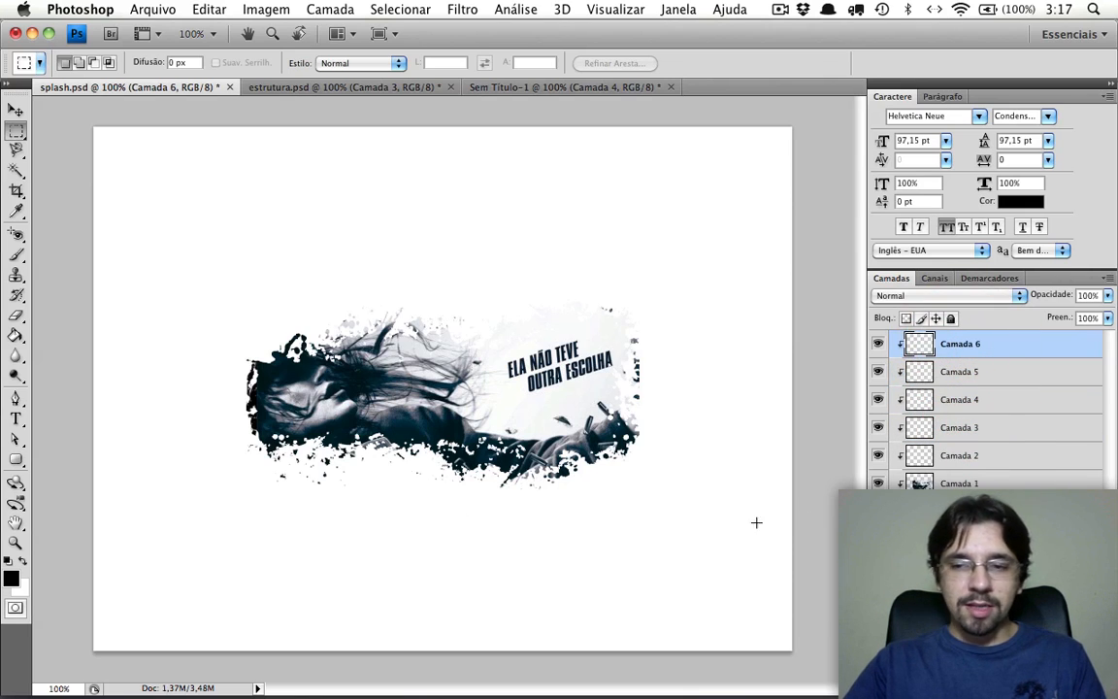
- On Camada 2, paint soft black with the 250 px Brush over the tagline end of the splash
click(986, 458)
key(b)
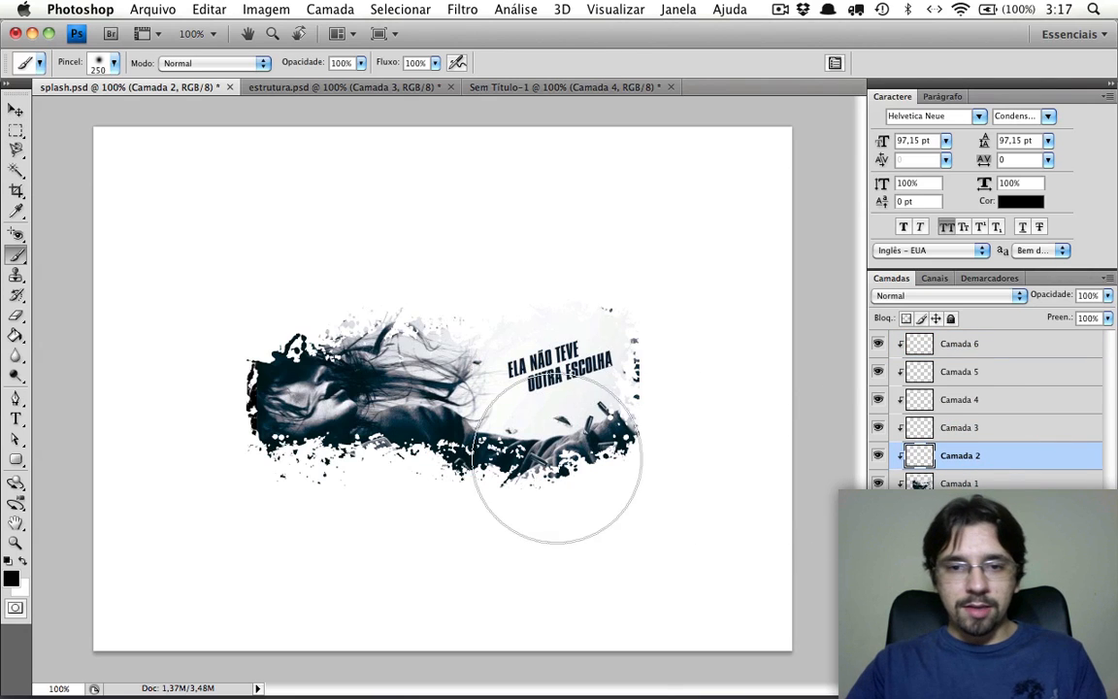
mouse_move(687, 412)
mouse_down()
mouse_move(581, 312)
mouse_move(423, 265)
mouse_move(641, 390)
mouse_up()
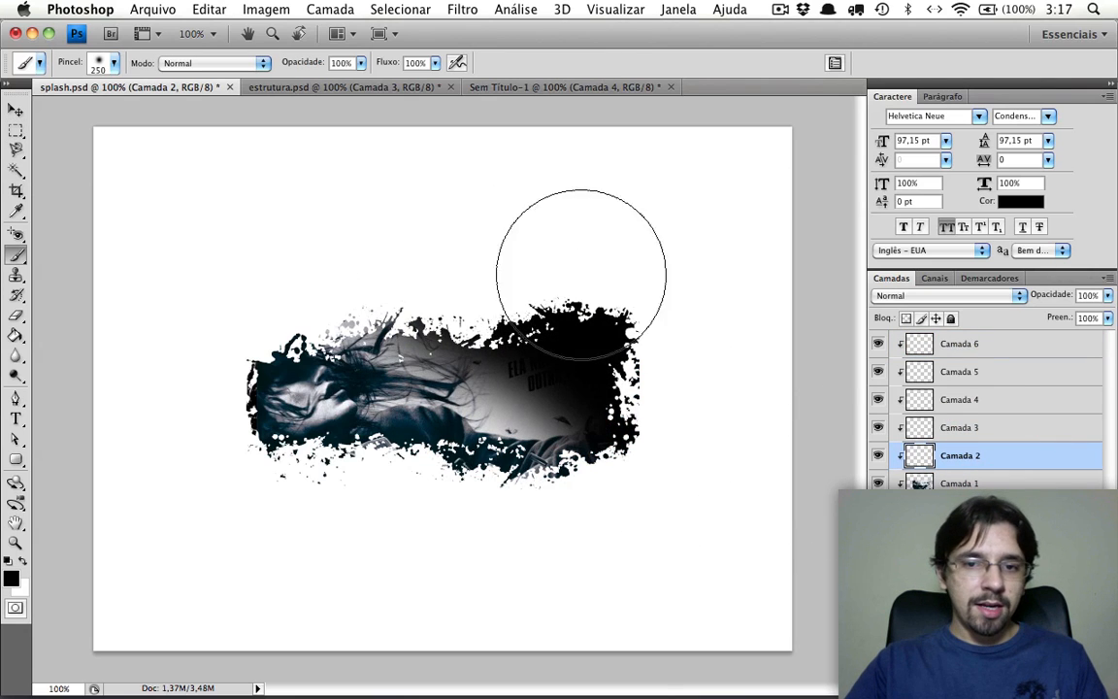
- Set the foreground color to dark red and brush it on Camada 3 over the woman's face and hair
click(944, 427)
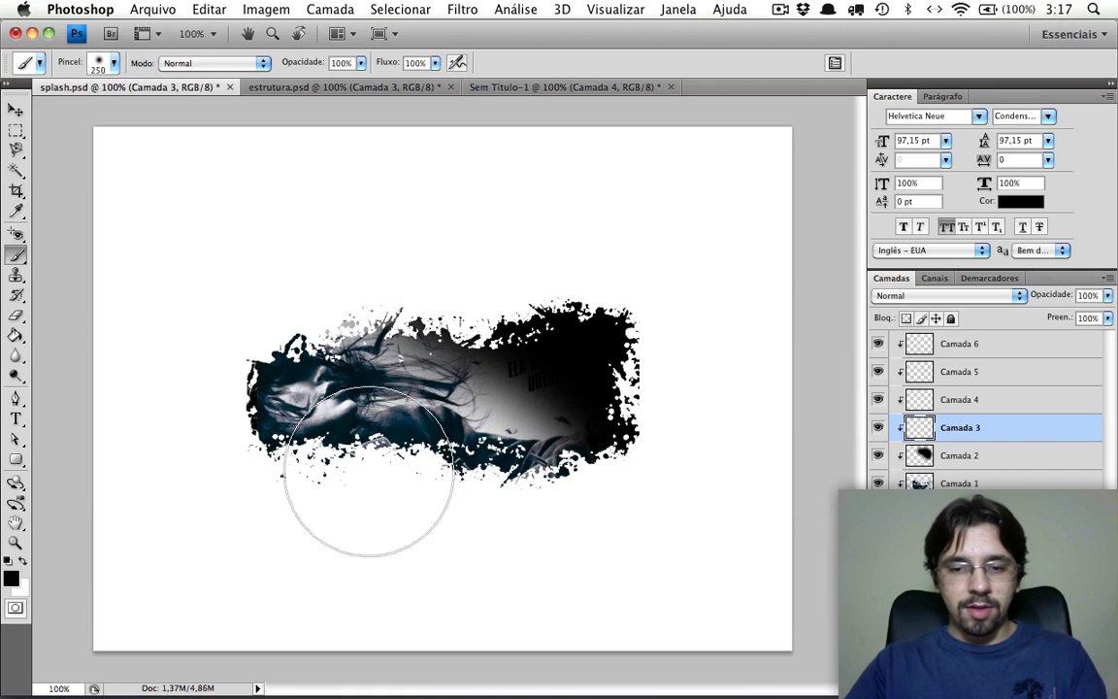
key(i)
click(10, 578)
click(1005, 445)
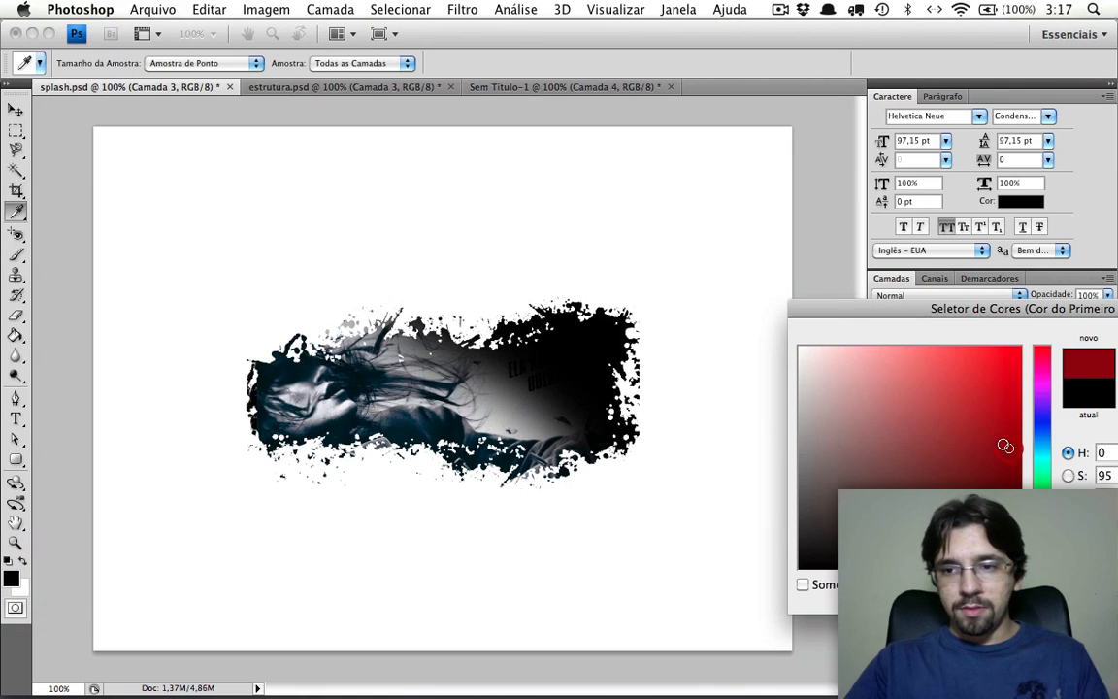
key(Return)
key(b)
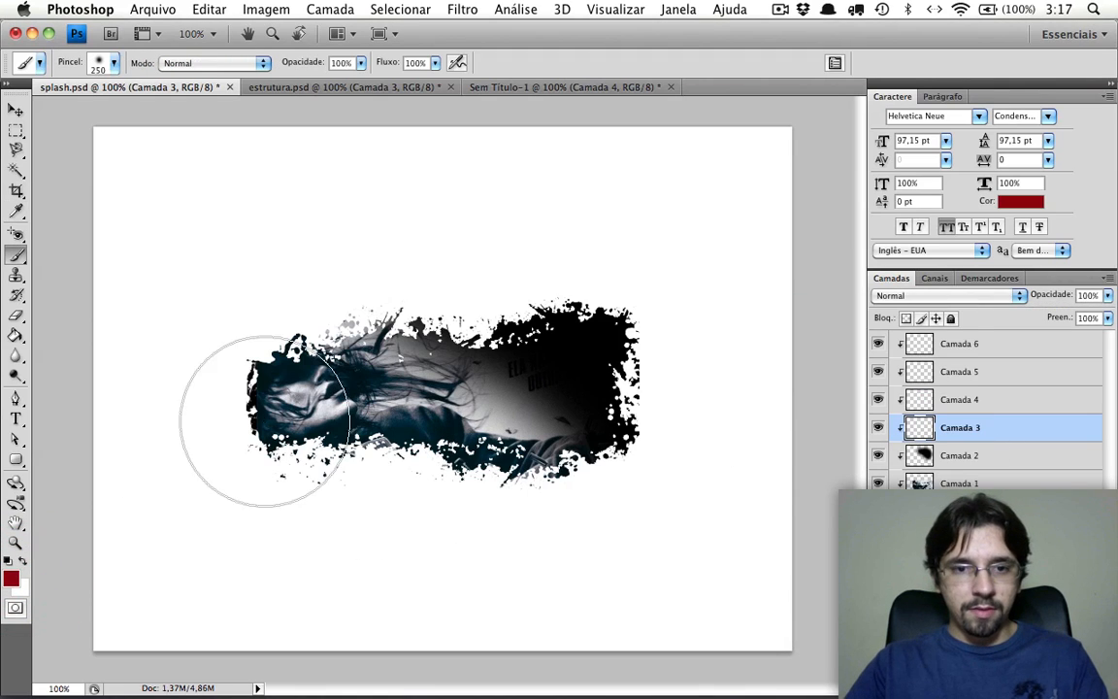
drag(250, 405, 297, 486)
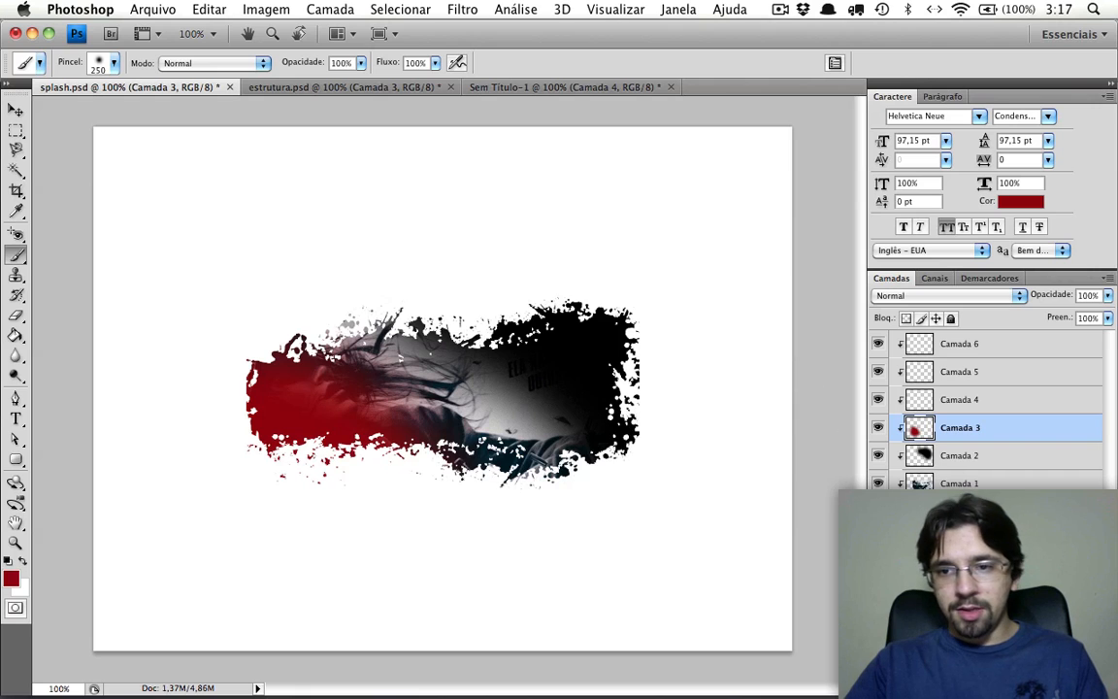
mouse_move(344, 374)
mouse_down()
mouse_move(564, 372)
mouse_move(712, 424)
mouse_move(516, 315)
mouse_move(362, 308)
mouse_up()
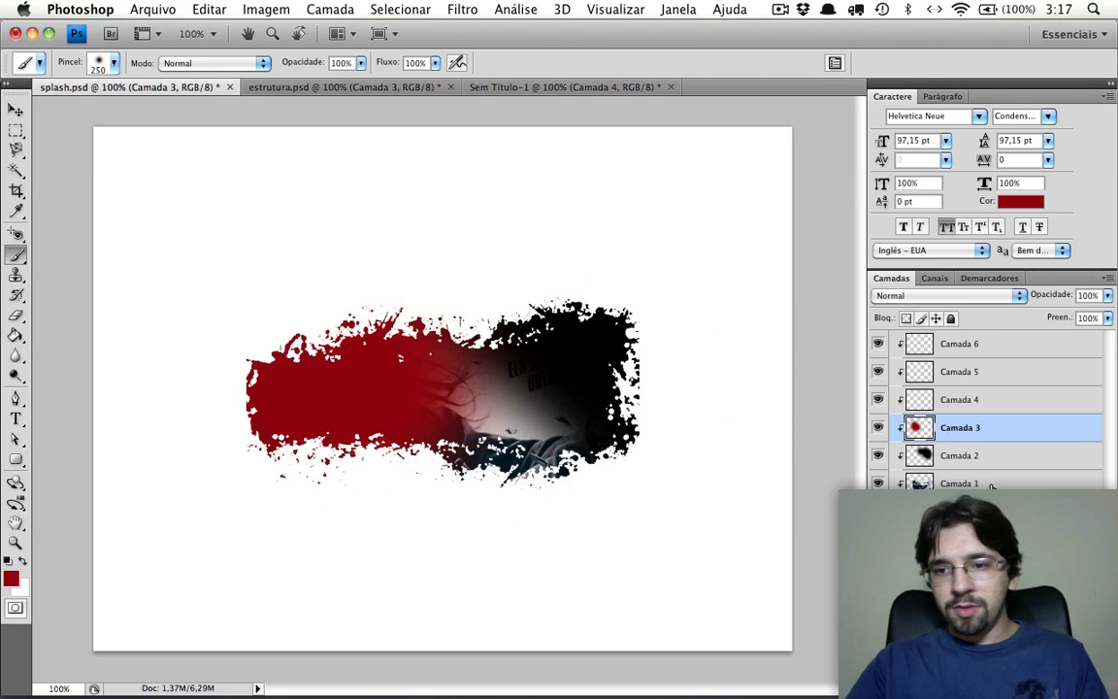